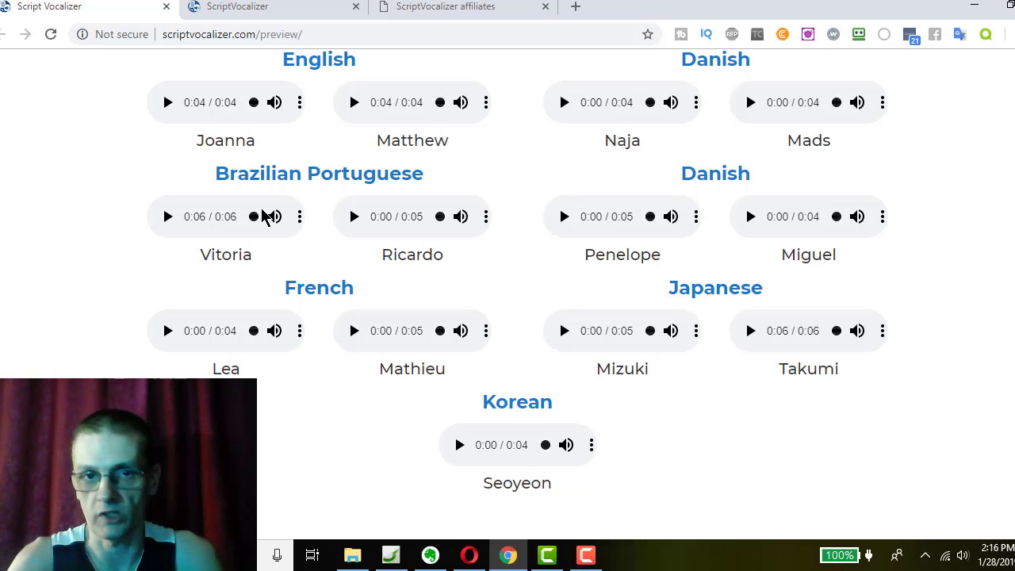
Step: Review the sales page from the voice samples through the usage steps, licensing, cloud-based tool and languages sections
scroll(830, 329, "down", 3)
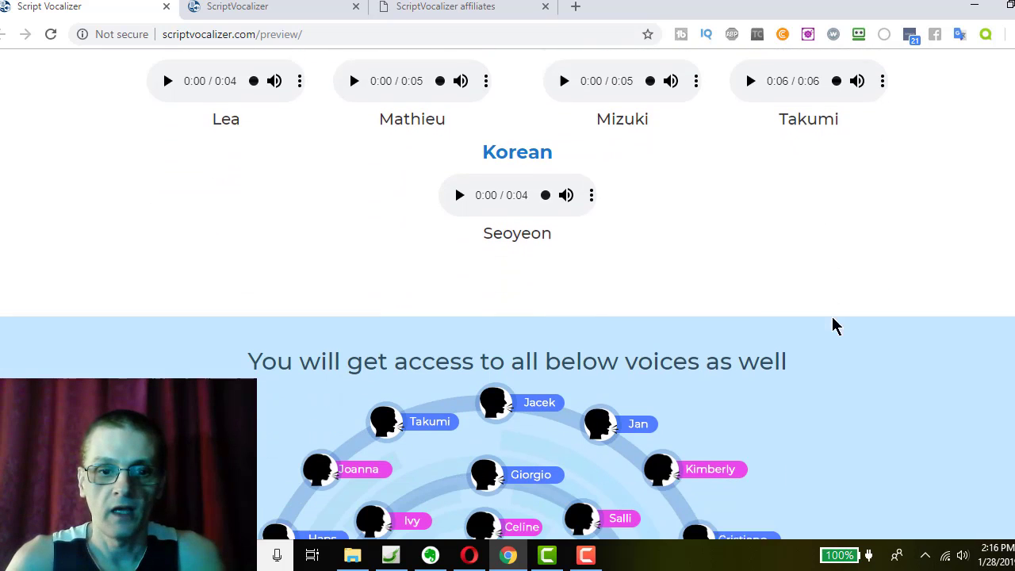
scroll(841, 309, "down", 1)
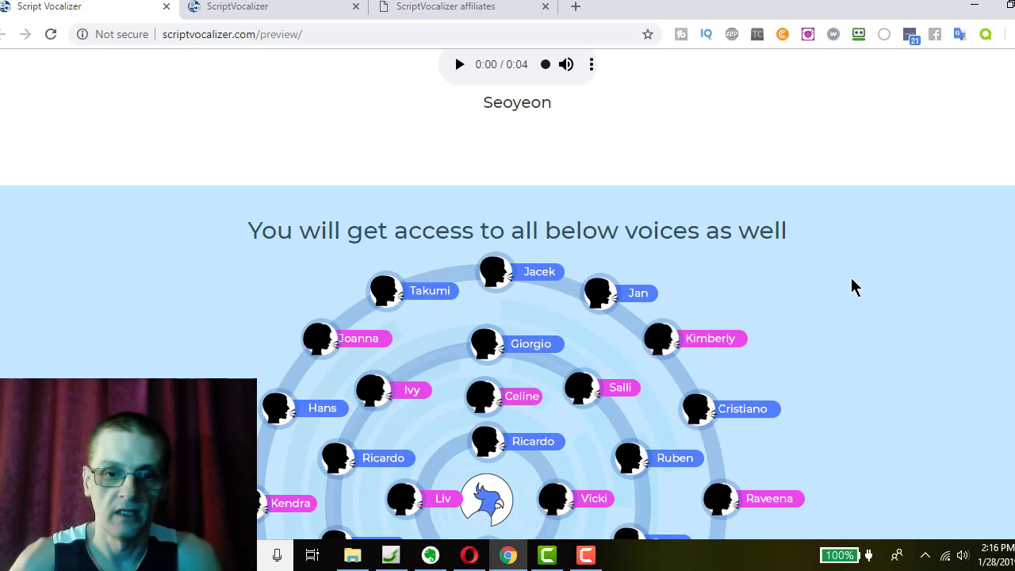
scroll(844, 305, "down", 3)
scroll(826, 213, "down", 6)
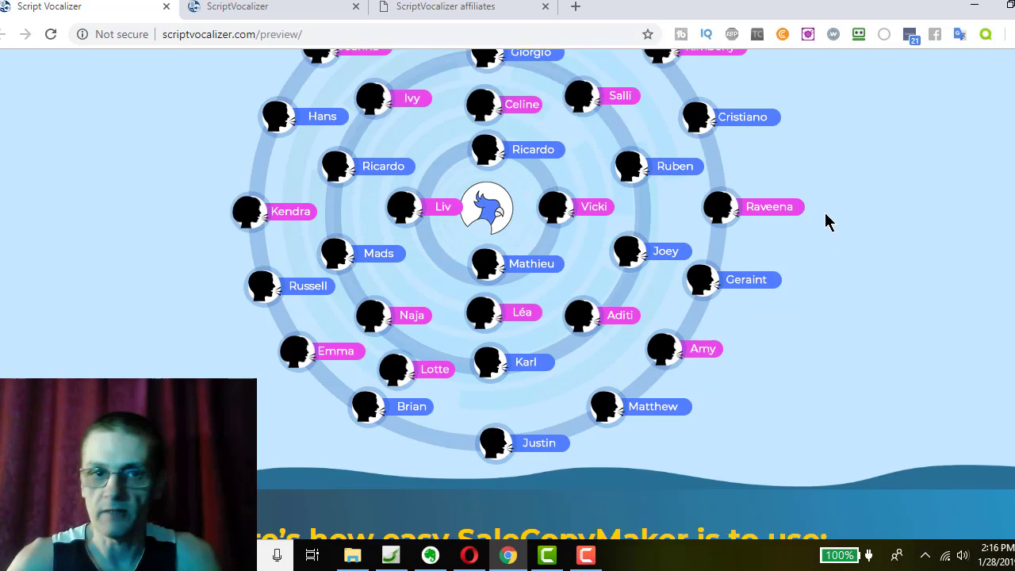
scroll(826, 214, "down", 2)
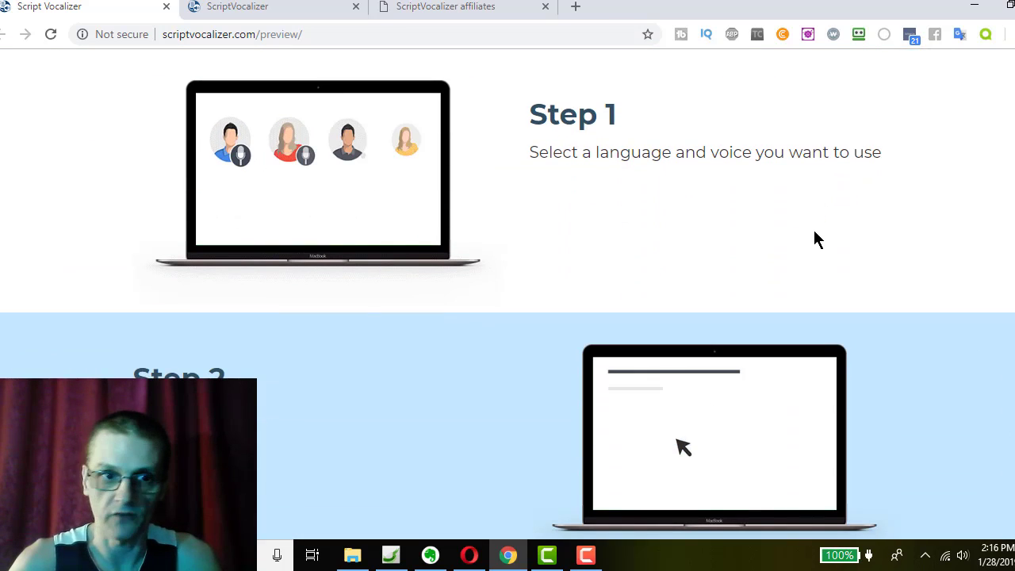
scroll(814, 246, "down", 5)
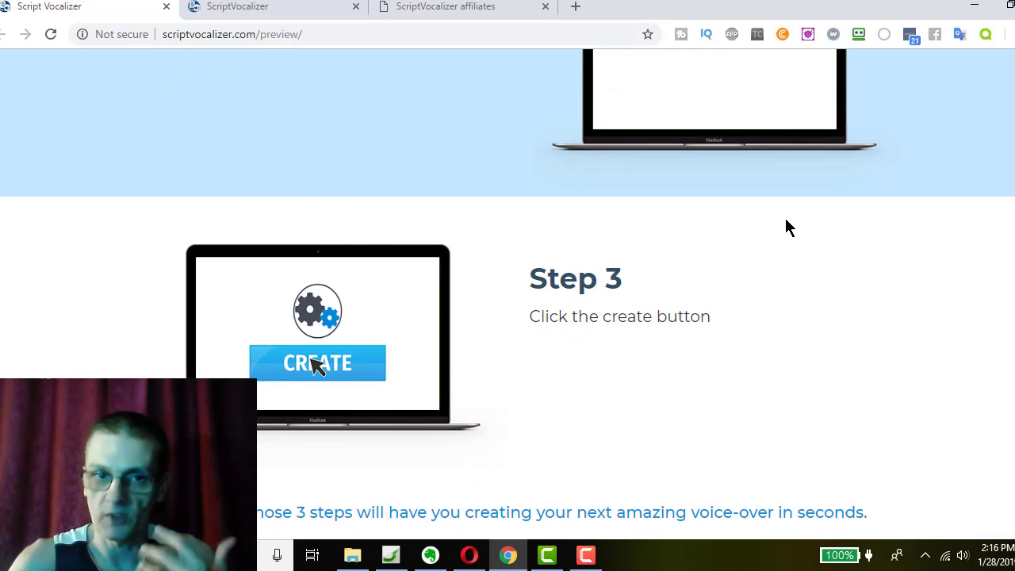
scroll(778, 219, "down", 1)
scroll(782, 228, "down", 5)
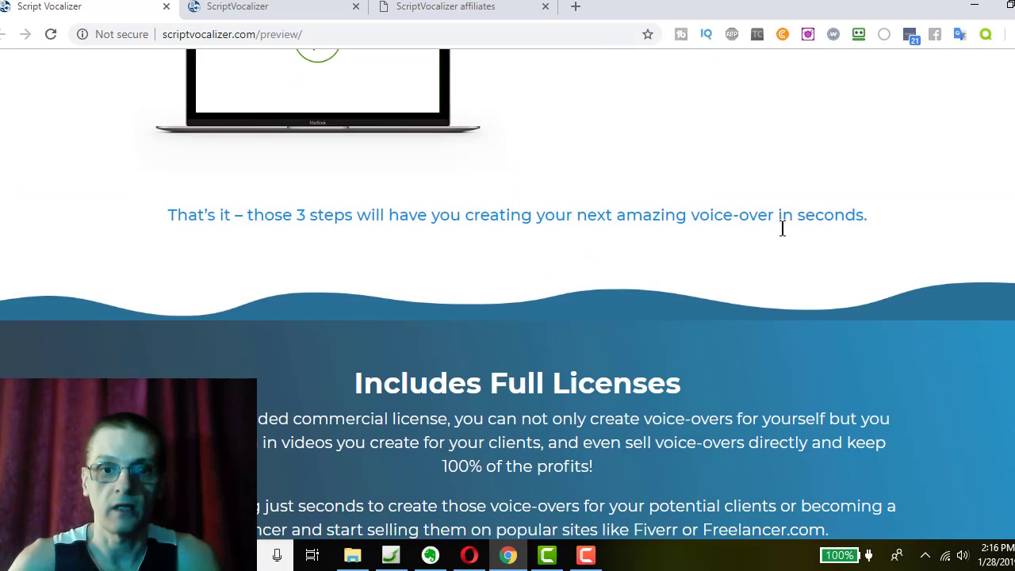
scroll(781, 230, "down", 3)
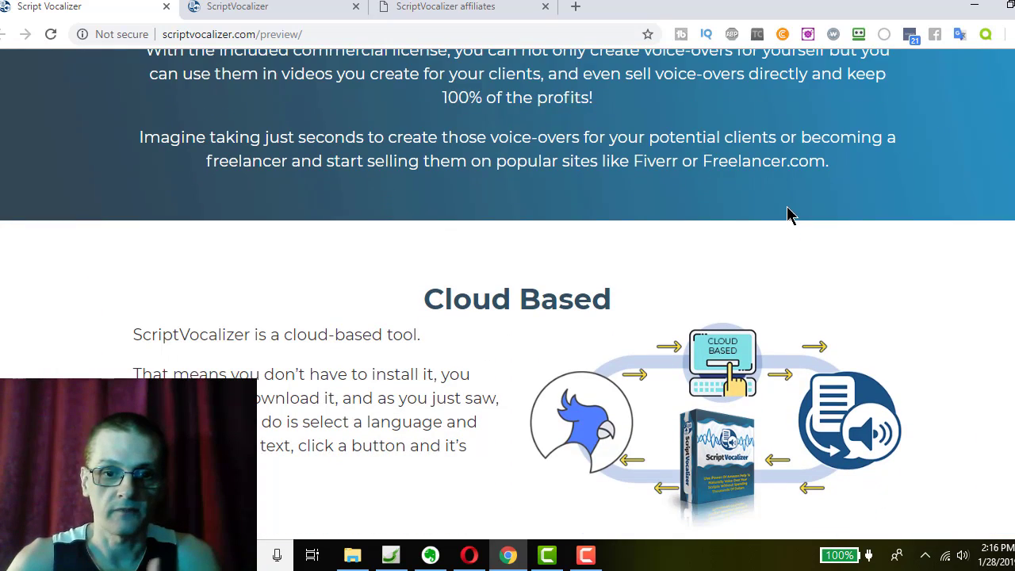
scroll(788, 217, "down", 2)
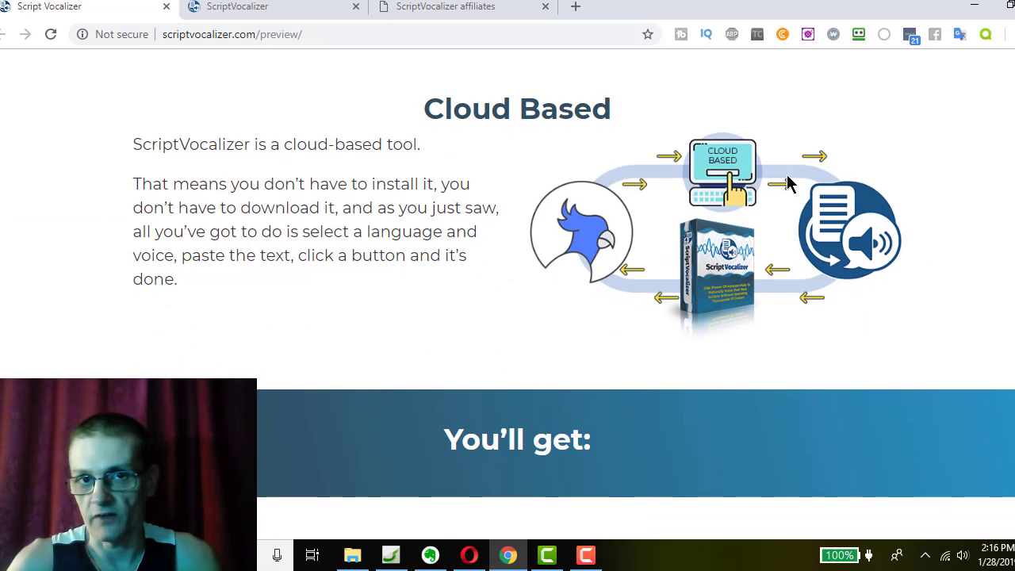
scroll(781, 181, "down", 1)
scroll(782, 175, "down", 3)
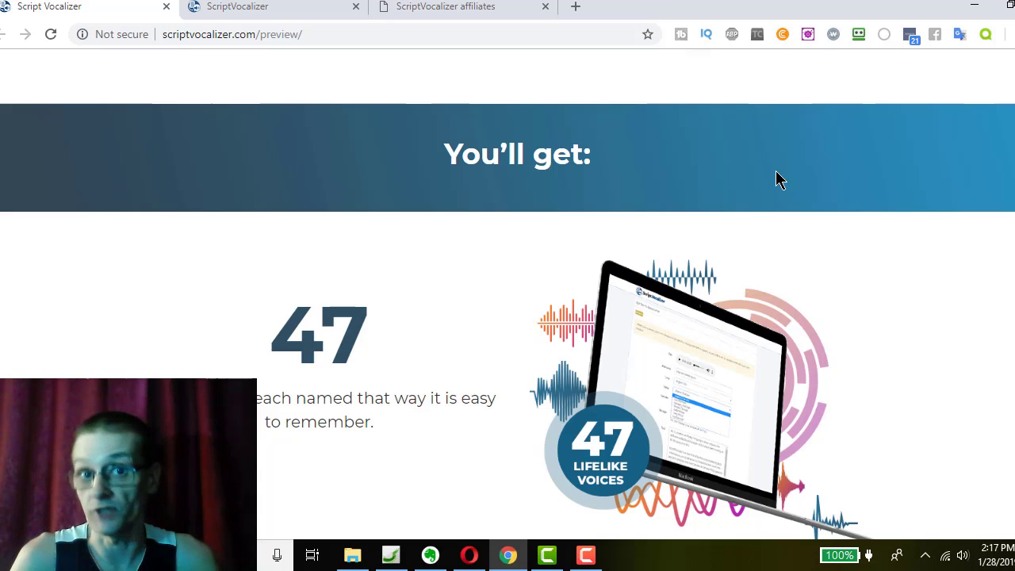
scroll(873, 266, "down", 1)
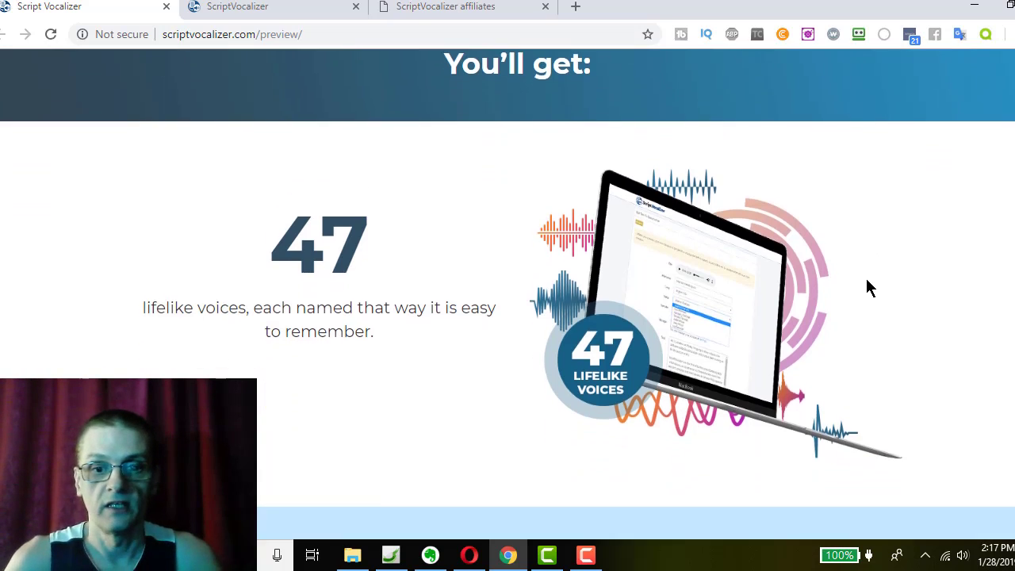
scroll(867, 281, "down", 4)
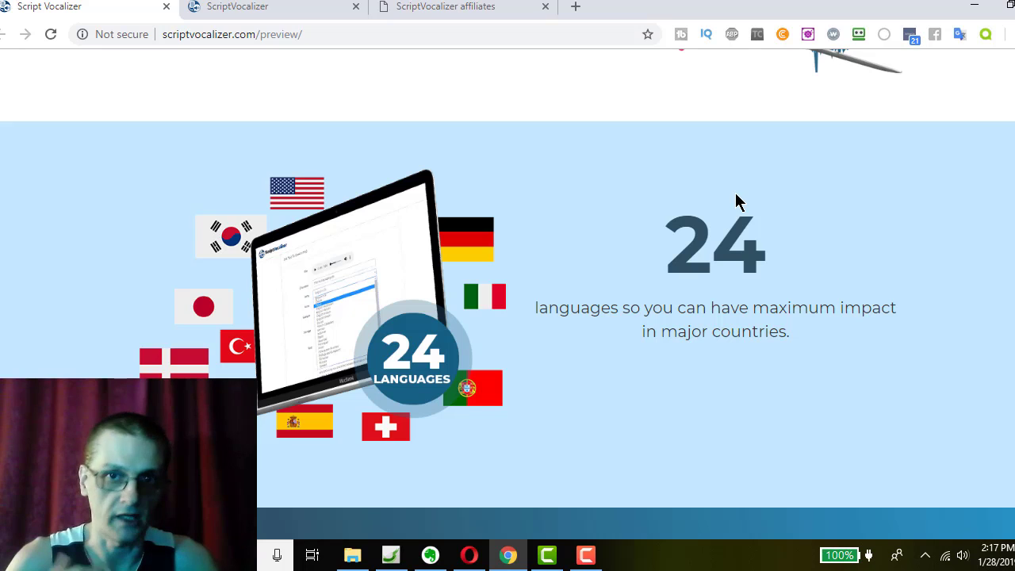
Step: In the ScriptVocalizer app, delete the text-to-speech project "The Tools You Need To Succeed With Internet Marketing"
left_click(313, 9)
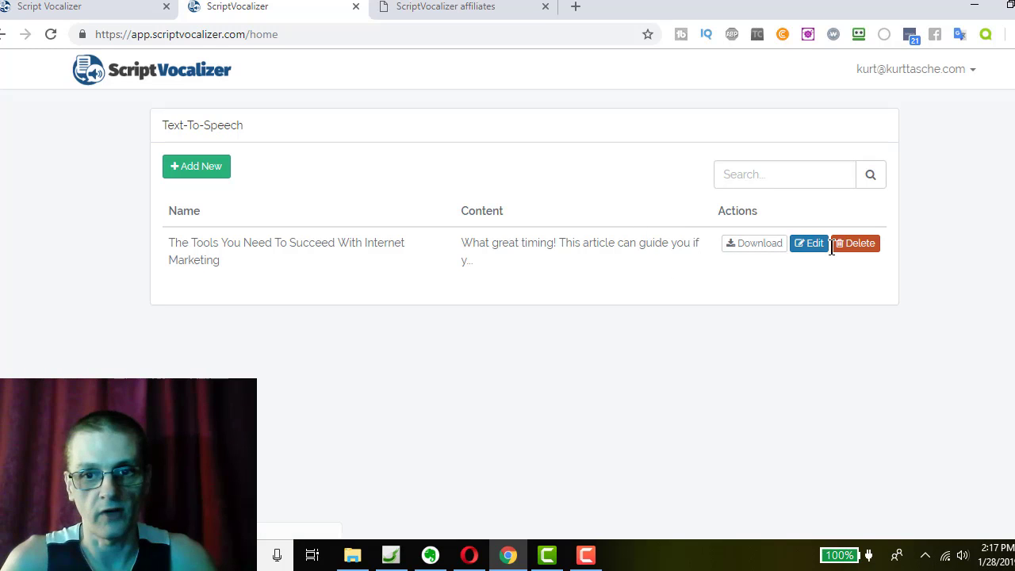
left_click(856, 244)
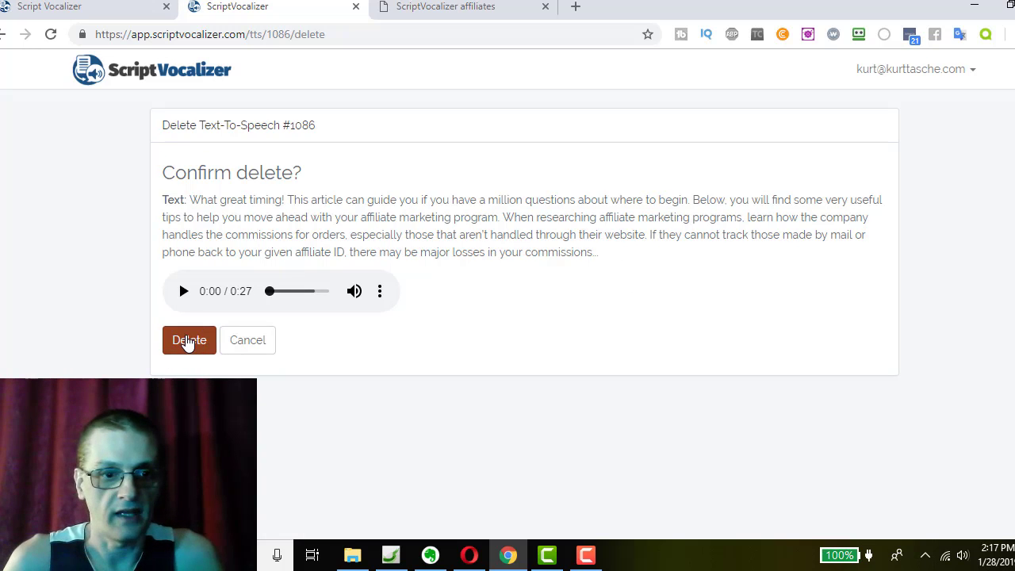
left_click(187, 341)
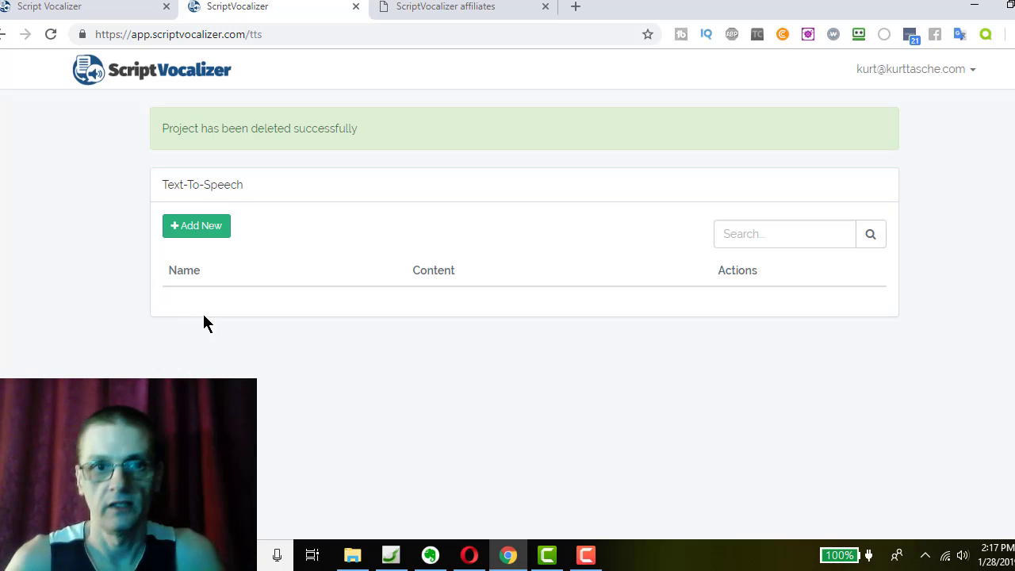
Step: Open the marketing blog in a new tab and open "Looking To Expand Into Web Marketing? Try These Tips On For SIze" from its last page
left_click(582, 9)
left_click(444, 36)
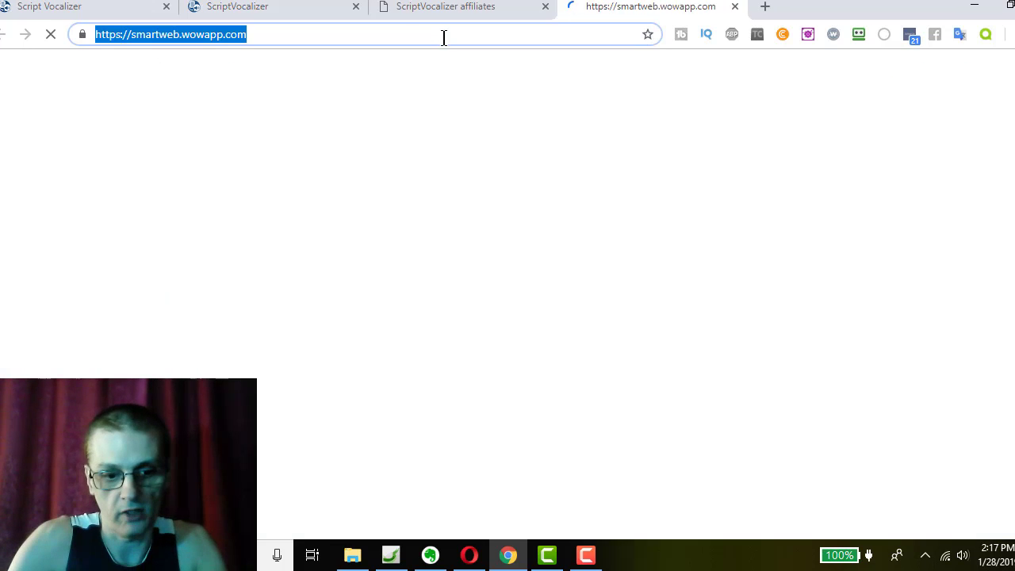
type("kurttasche")
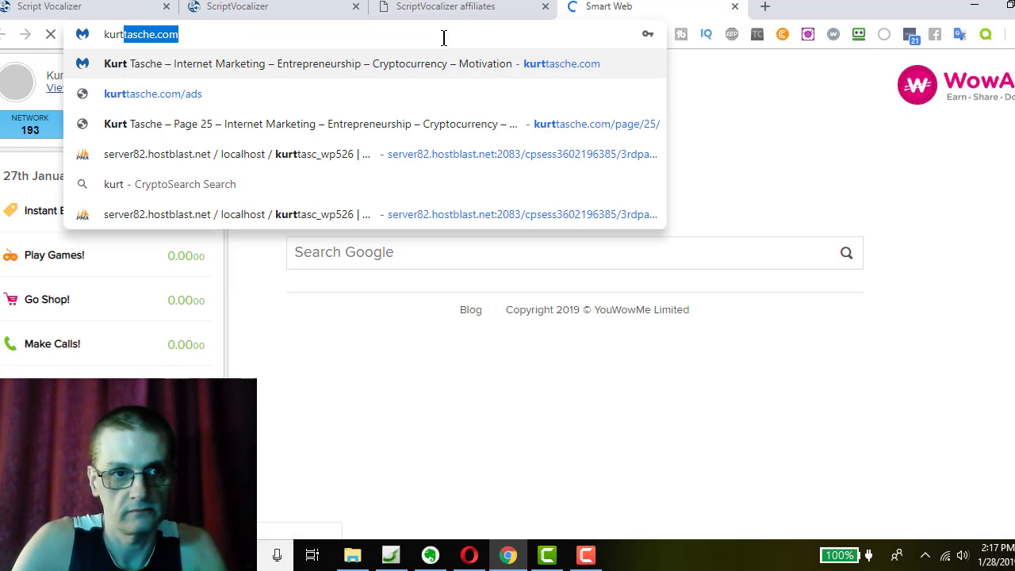
key("Return")
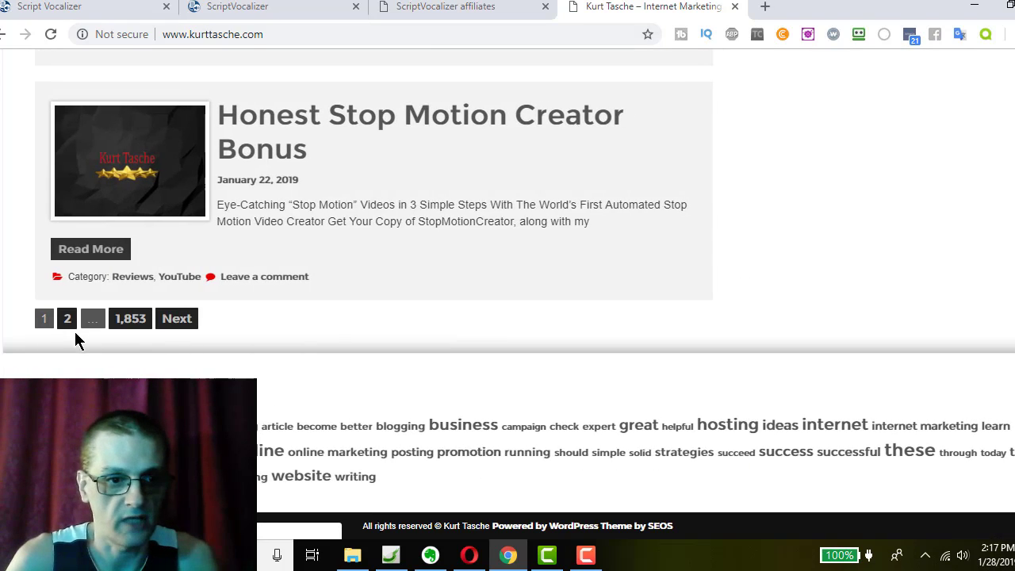
left_click(127, 318)
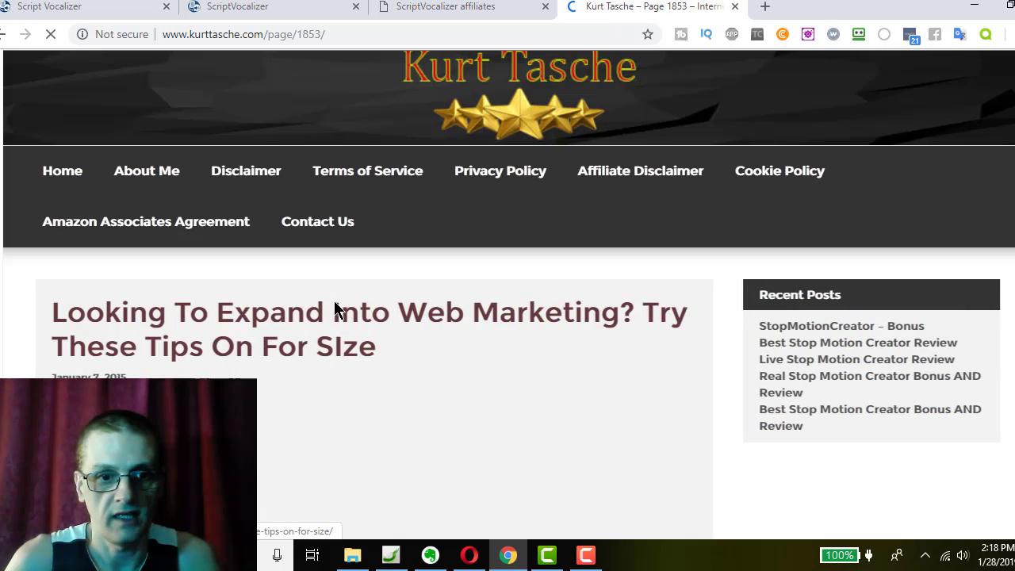
left_click(330, 309)
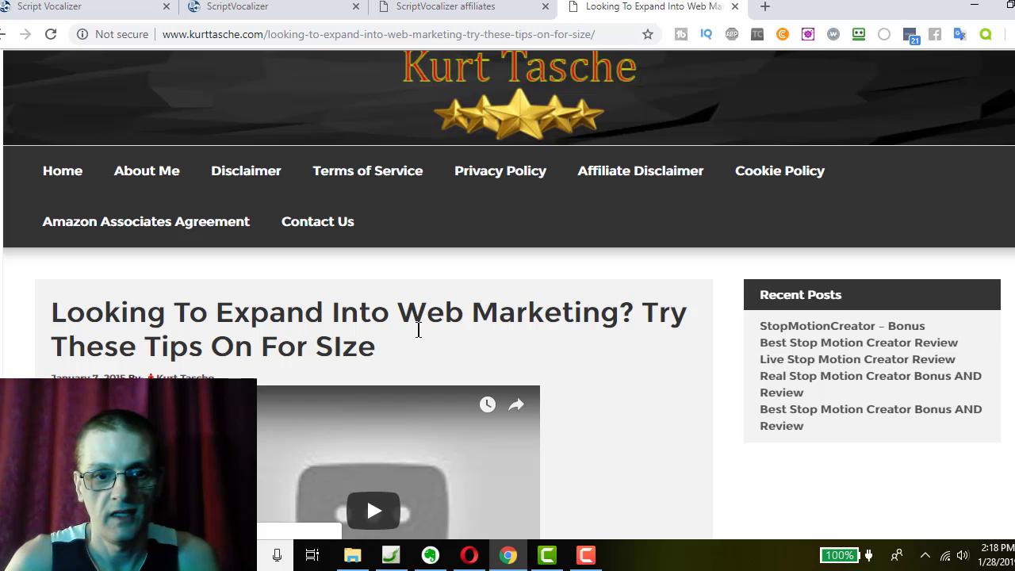
Step: Copy the article's title and start a new text-to-speech project in ScriptVocalizer
left_click_drag(376, 349, 51, 311)
key("ctrl+c")
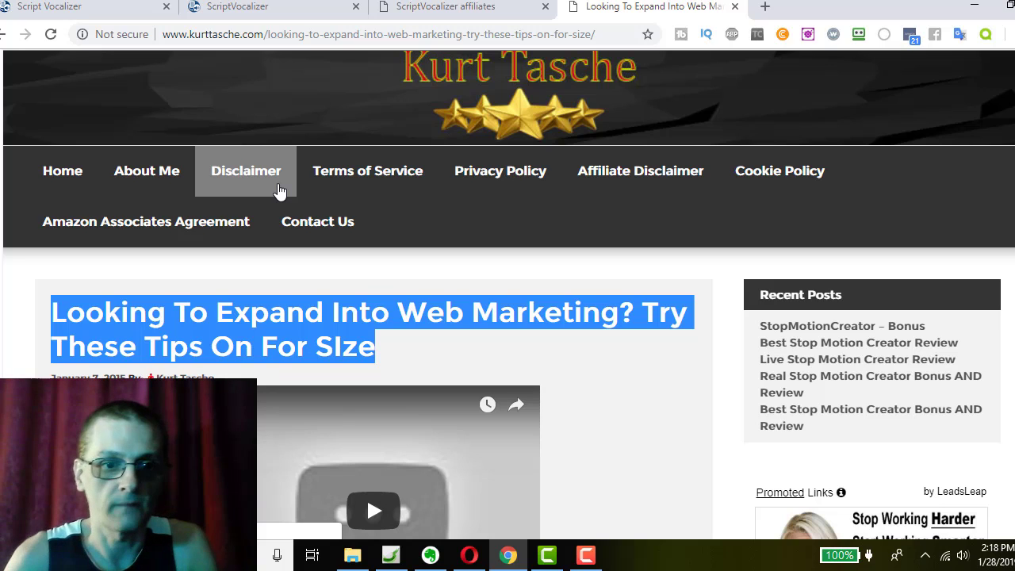
left_click(433, 6)
left_click(306, 6)
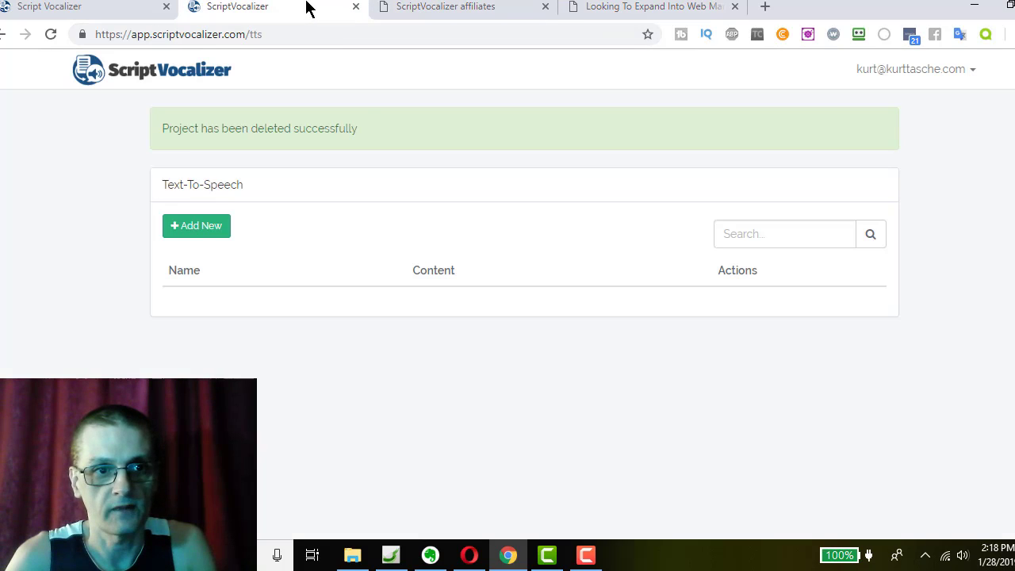
left_click(188, 227)
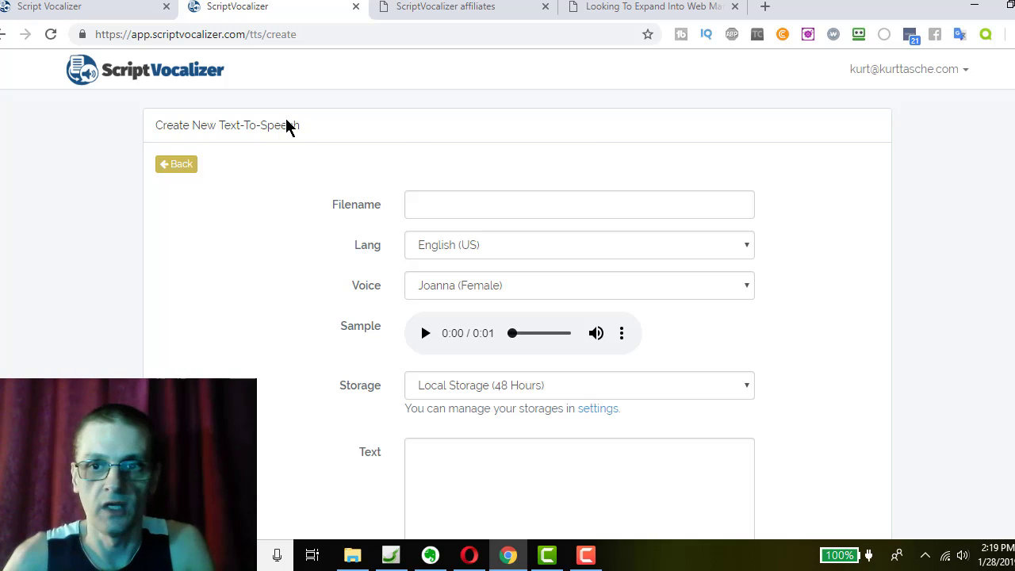
Step: Check the account settings for the Dropbox, Amazon S3 and Google Drive storage connections, and return to the new project form
left_click(965, 71)
left_click(912, 109)
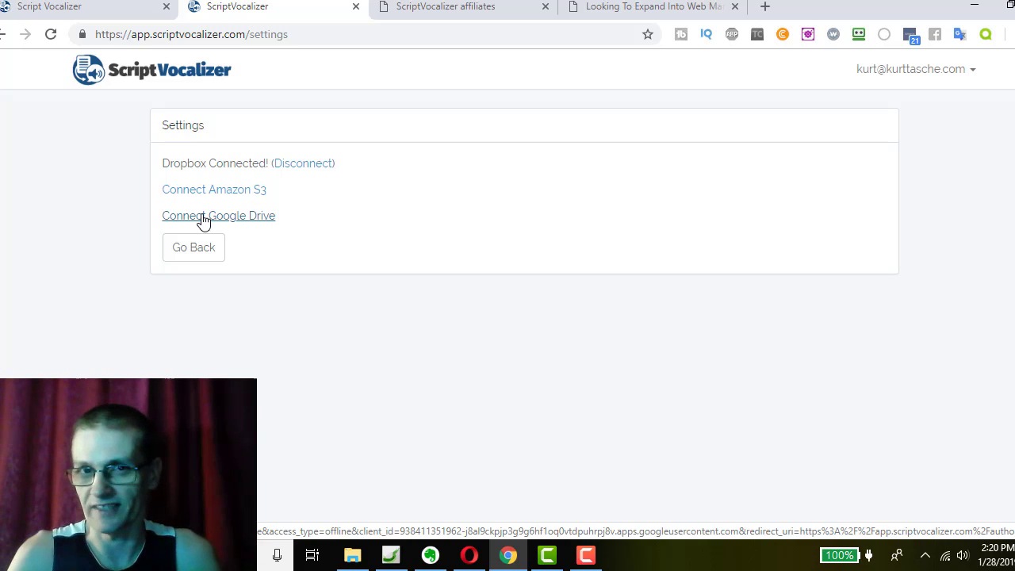
left_click(196, 262)
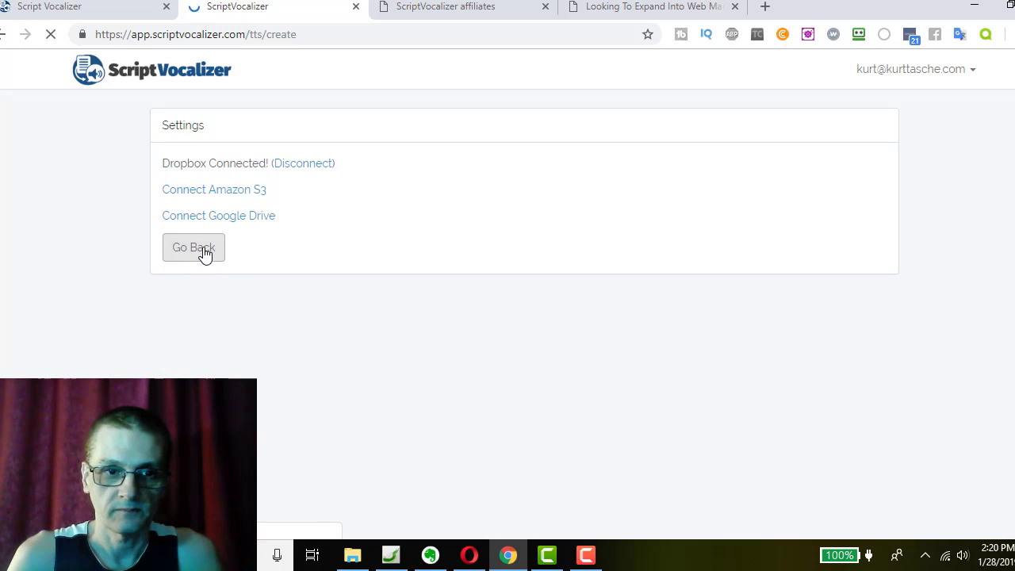
Step: Paste the copied article title "Looking To Expand Into Web Marketing? Try These Tips On For SIze" as the project's filename
left_click(490, 203)
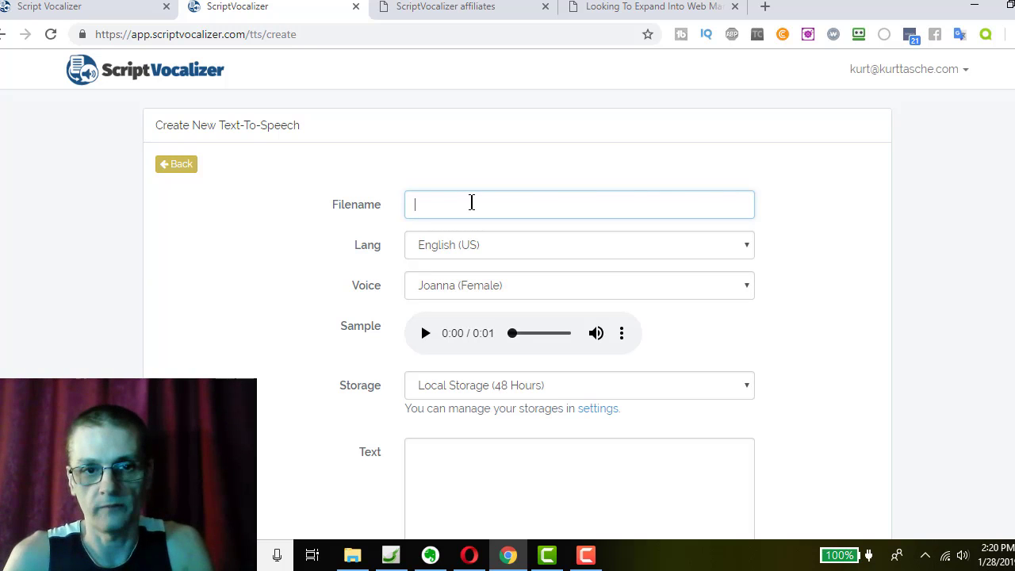
key("ctrl+v")
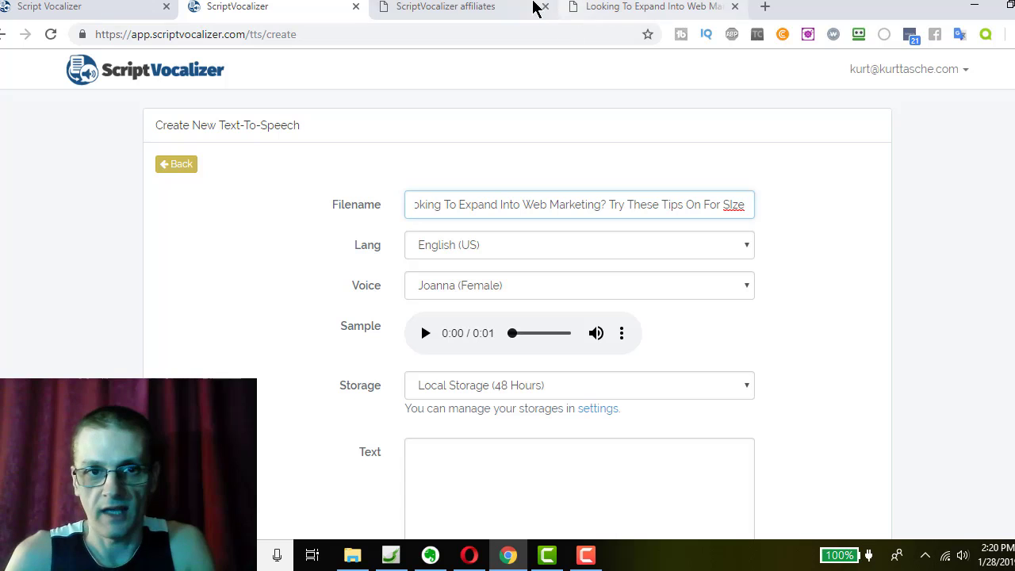
Step: Copy the blog article's first paragraph, which begins "The popularity of Internet marketing to earn extra income"
left_click(601, 11)
scroll(725, 288, "down", 5)
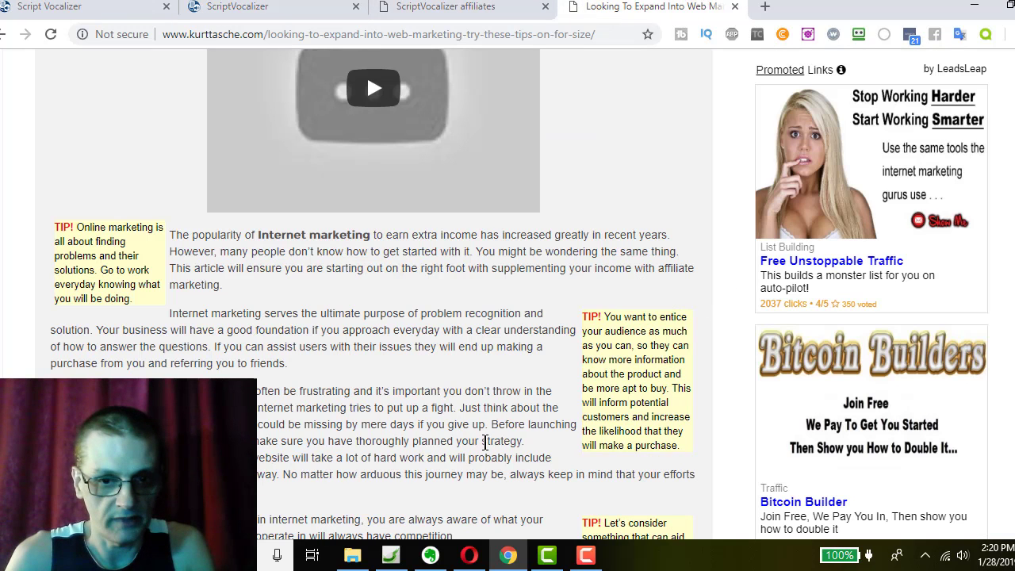
left_click_drag(262, 495, 184, 327)
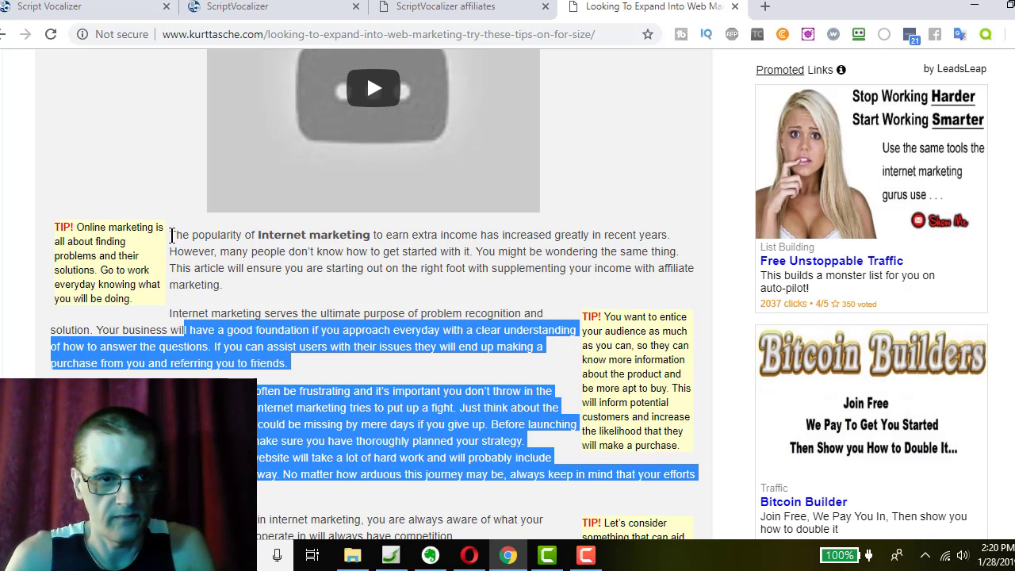
left_click_drag(170, 235, 284, 289)
left_click(329, 297)
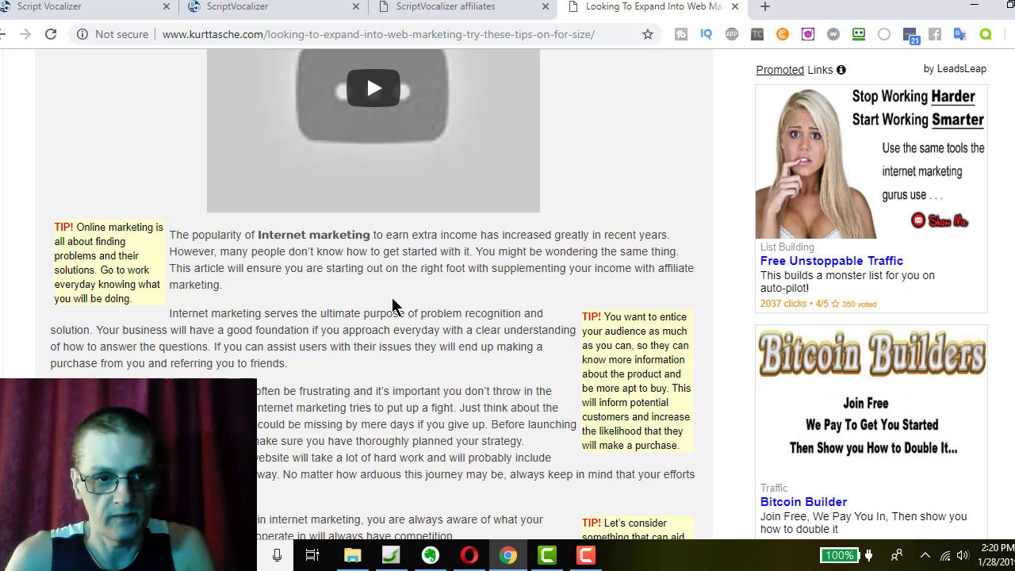
left_click_drag(392, 297, 405, 313)
left_click(474, 305)
triple_click(343, 282)
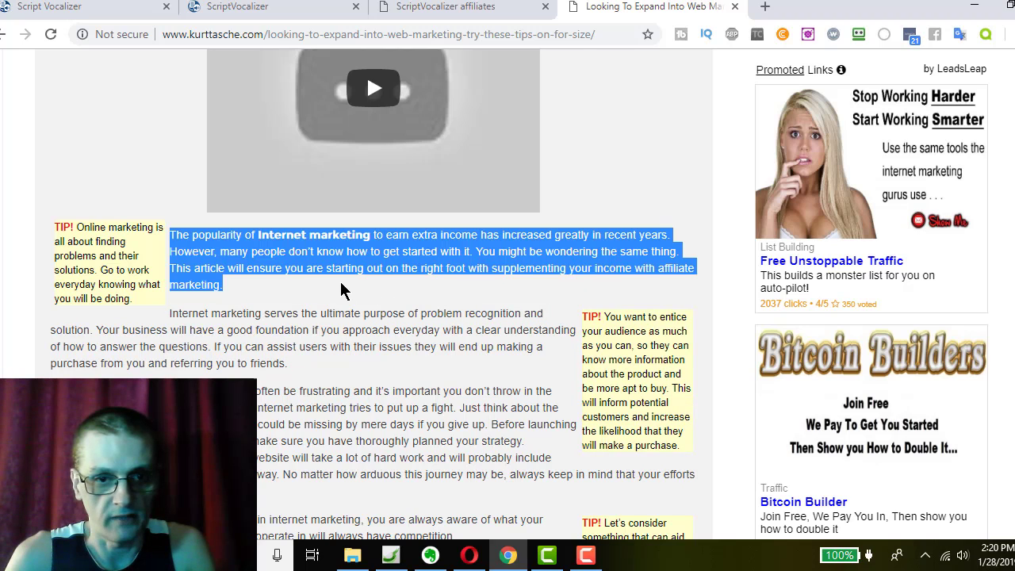
right_click(380, 267)
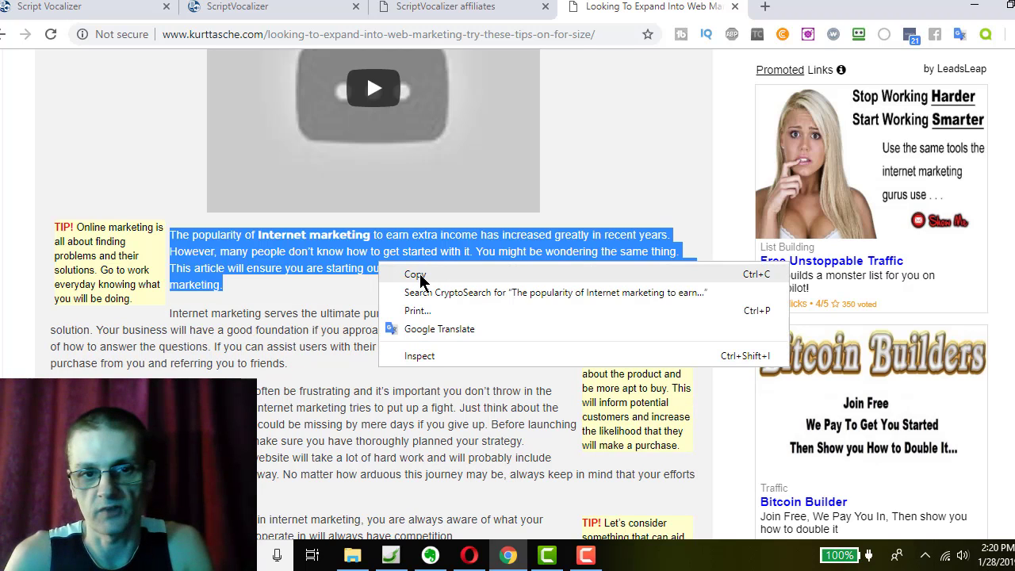
left_click(421, 278)
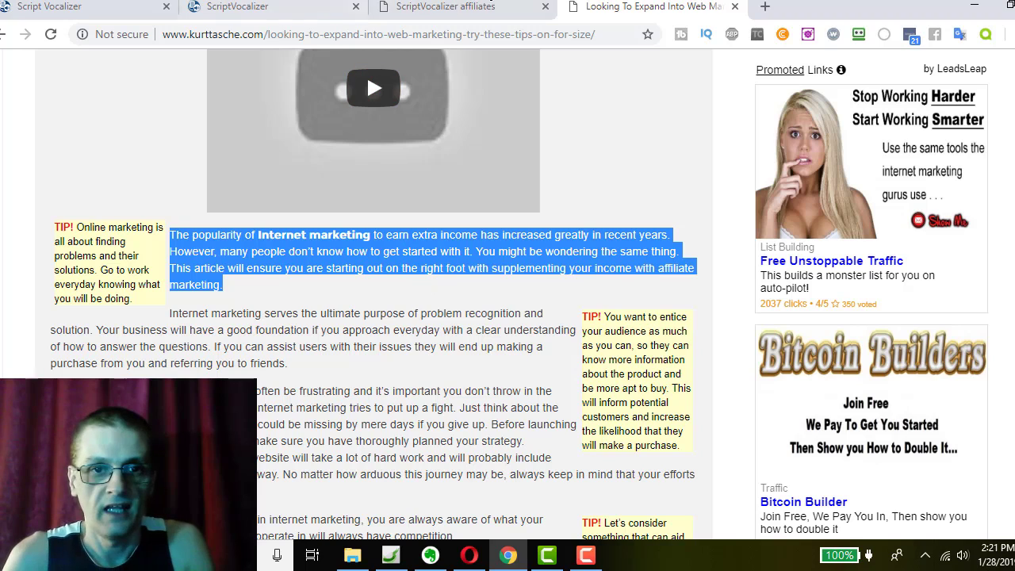
Step: Paste the copied paragraph into the new text-to-speech project as the text to voice
left_click(223, 6)
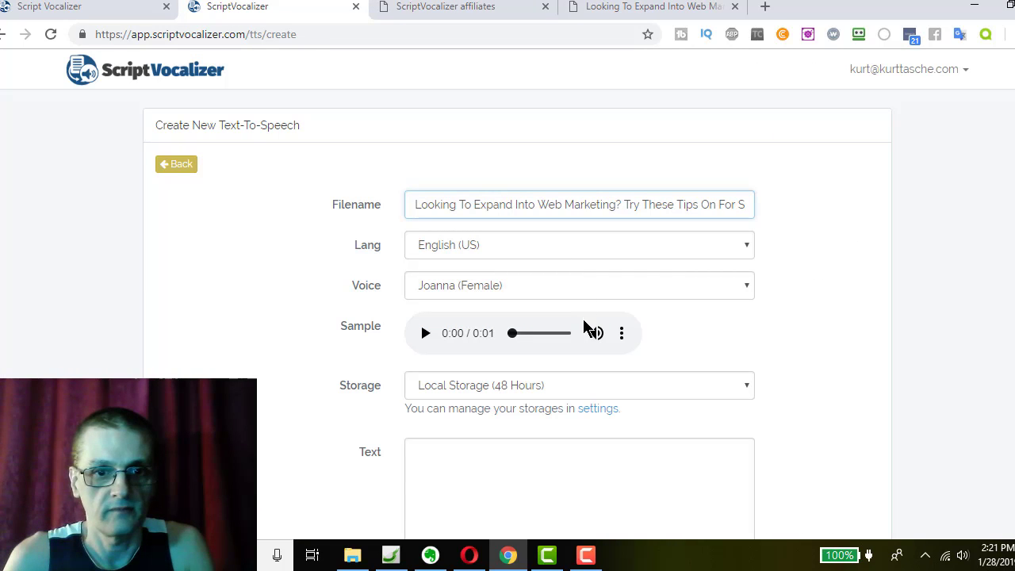
scroll(593, 298, "down", 3)
left_click(568, 274)
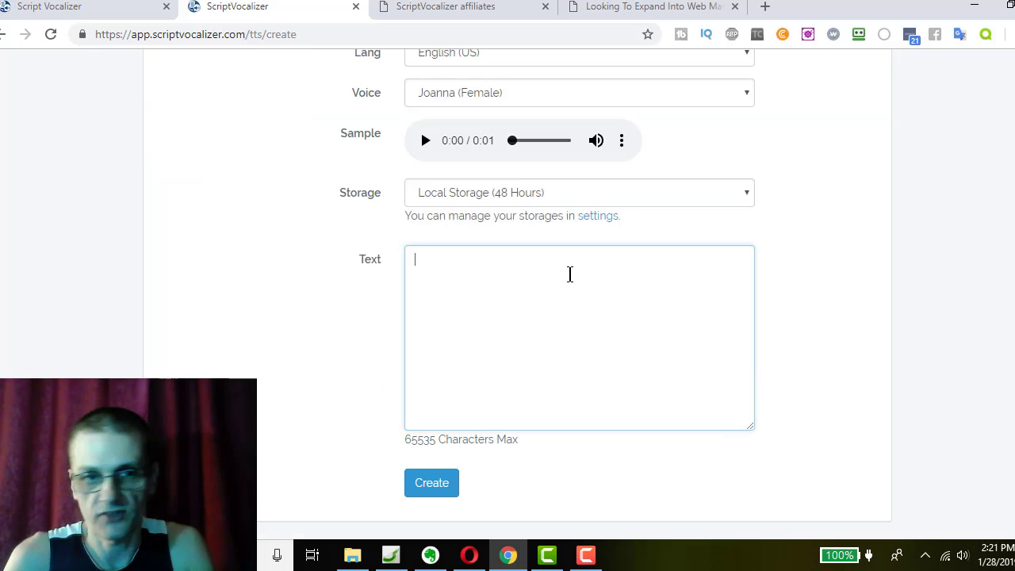
key("ctrl+v")
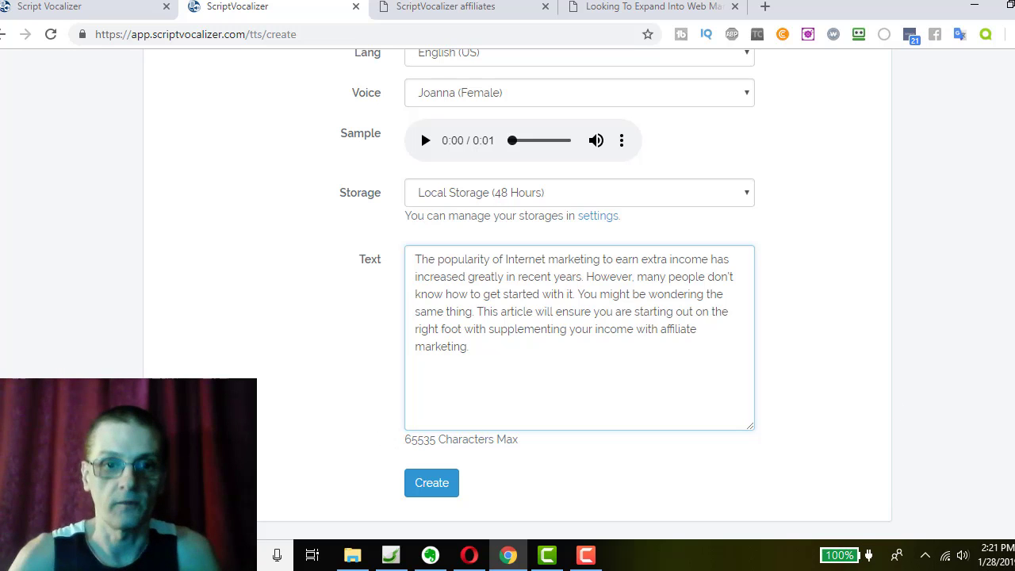
Step: Check the available voices, keep Joanna (Female) selected, and play its audio sample
left_click(569, 100)
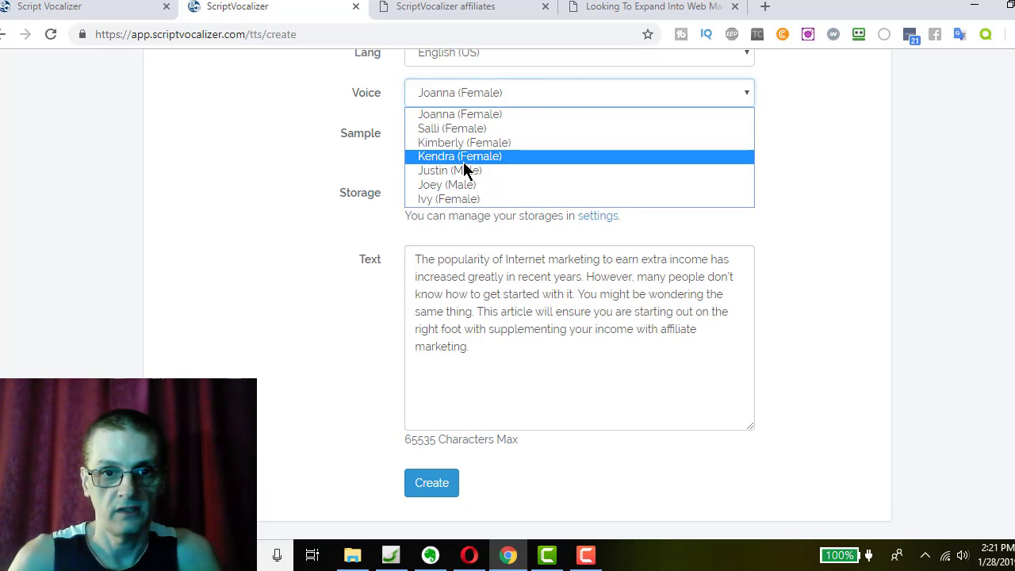
left_click(460, 115)
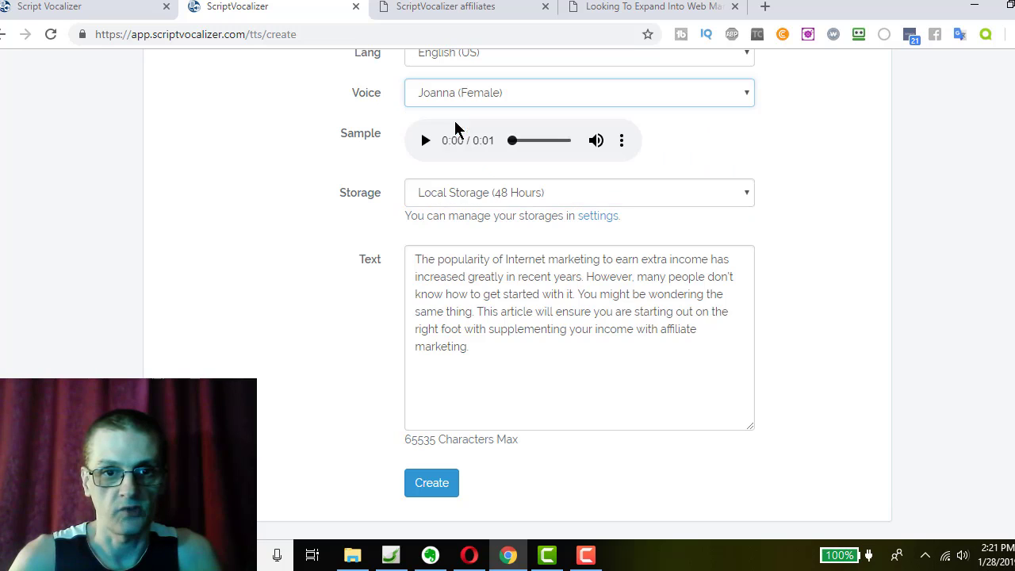
left_click(426, 140)
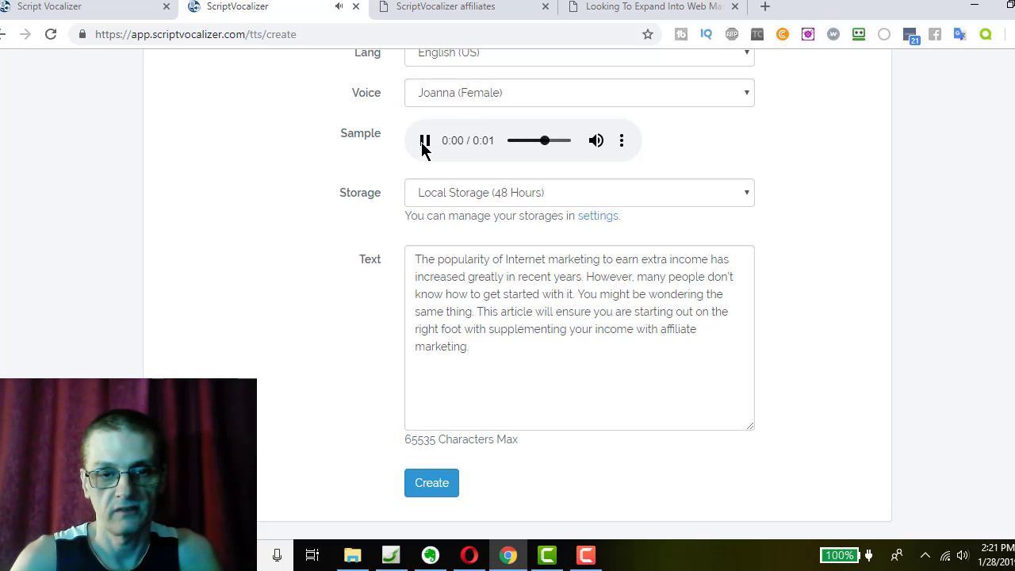
Step: Review the available languages and storage options, keeping English (US) and Local Storage (48 Hours)
scroll(739, 136, "up", 3)
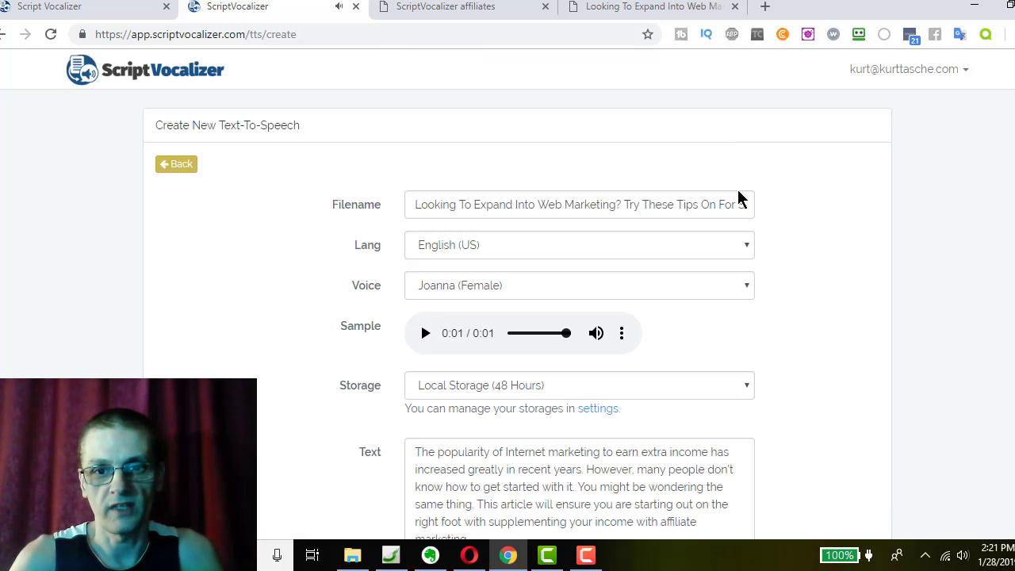
left_click(730, 245)
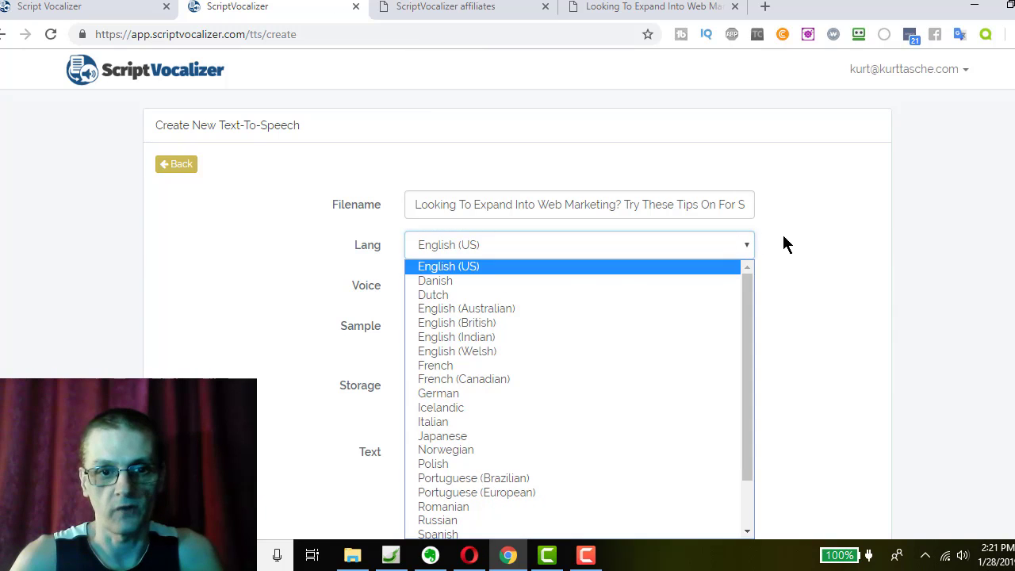
scroll(780, 260, "down", 3)
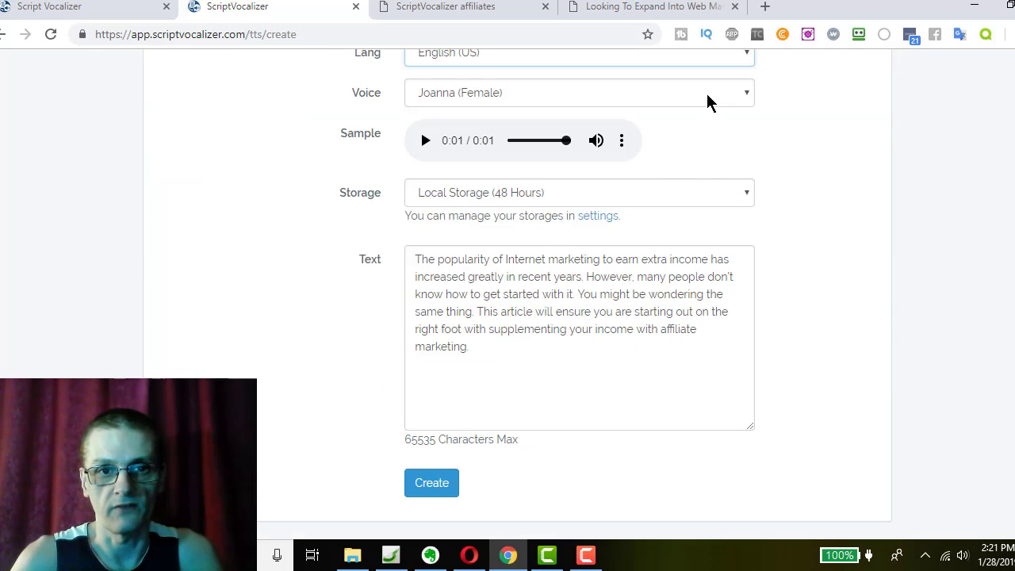
left_click(719, 62)
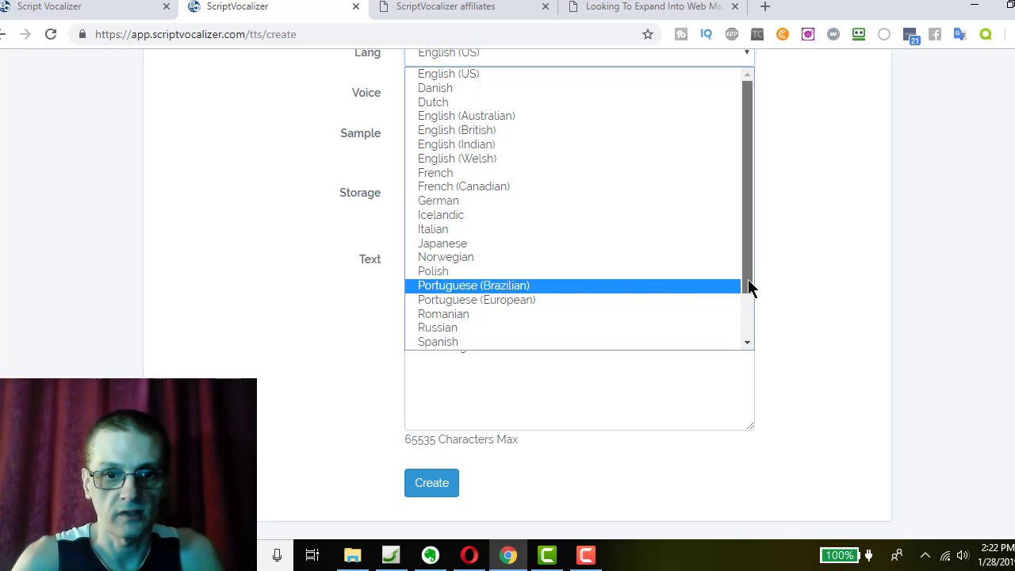
left_click_drag(750, 289, 755, 345)
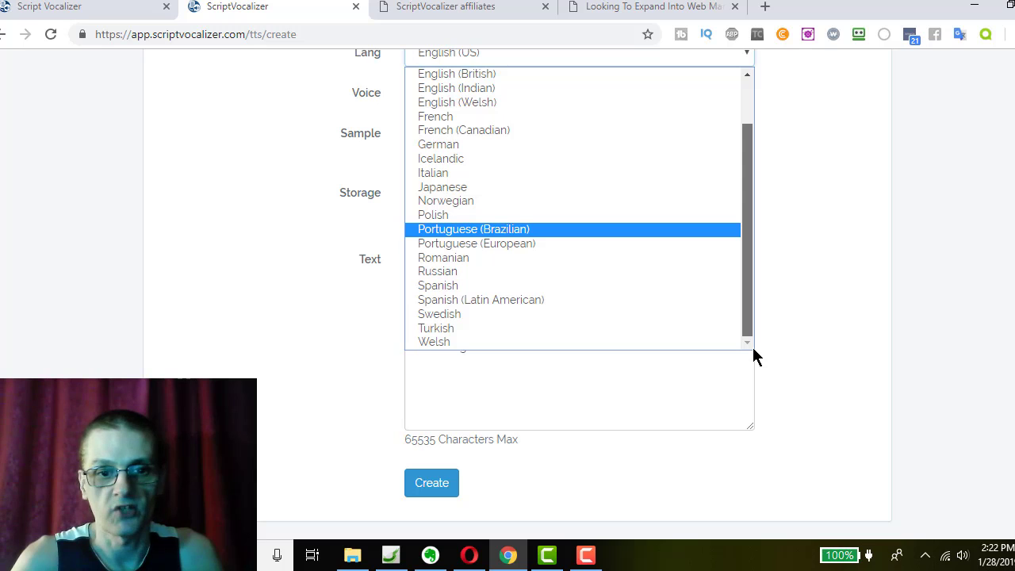
left_click(809, 276)
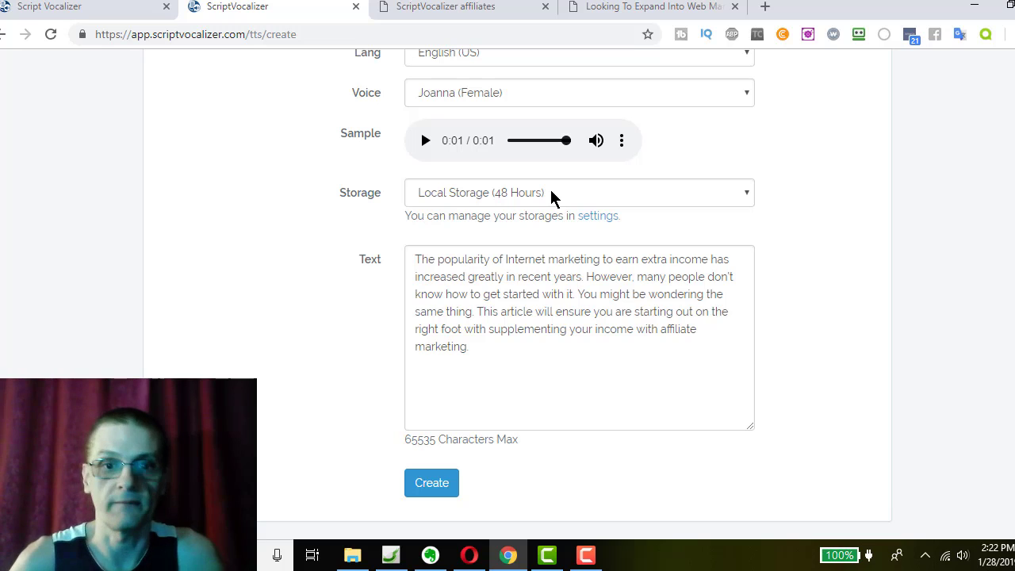
left_click(706, 184)
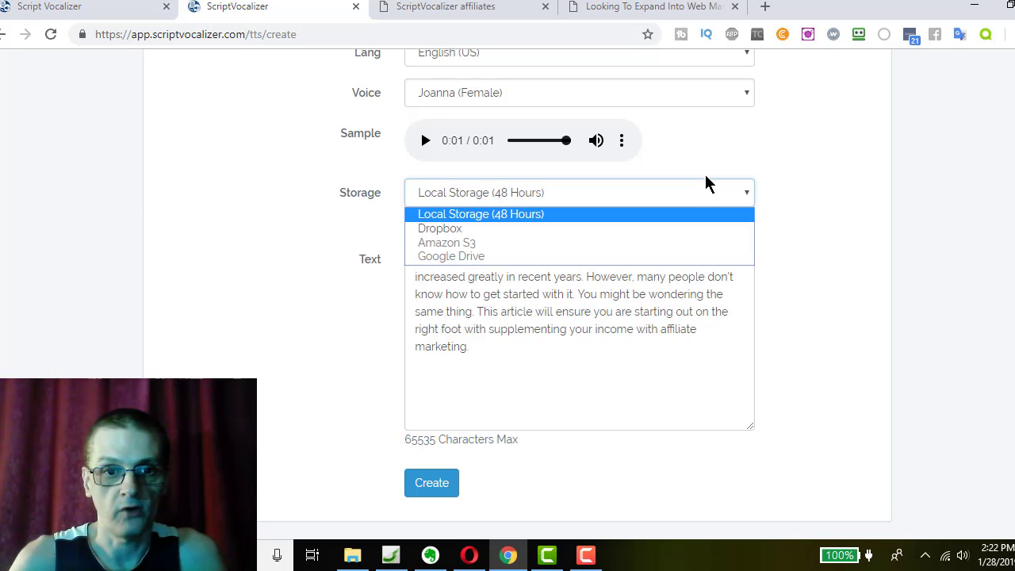
left_click(577, 213)
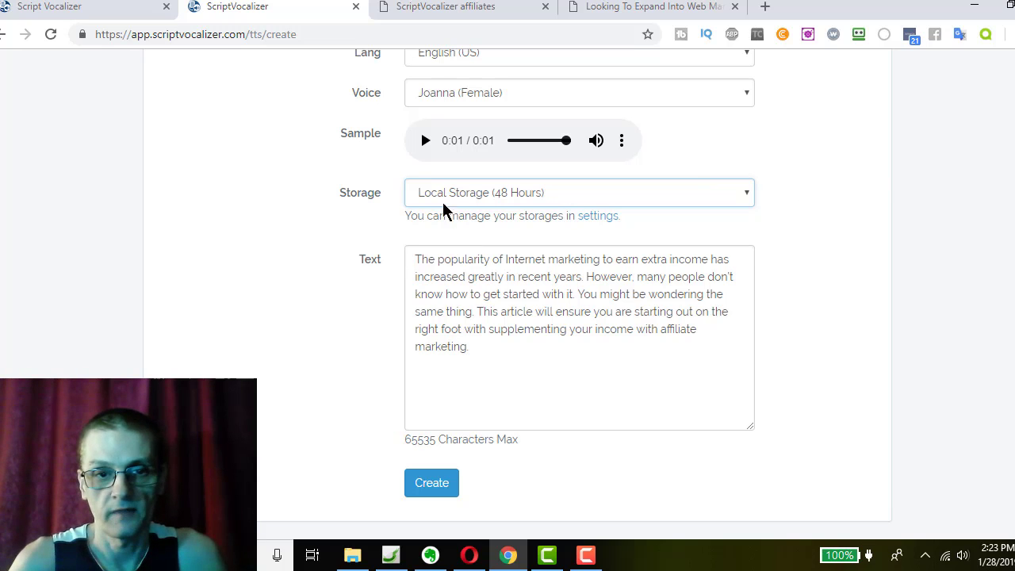
Step: Set the project's voice to Justin (Male) and play its audio sample
left_click(527, 101)
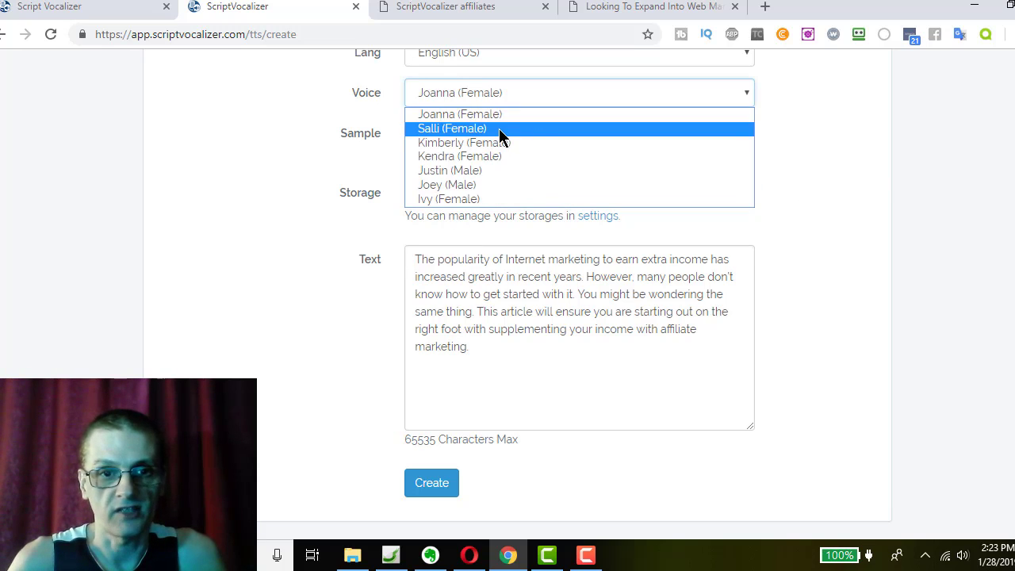
left_click(491, 171)
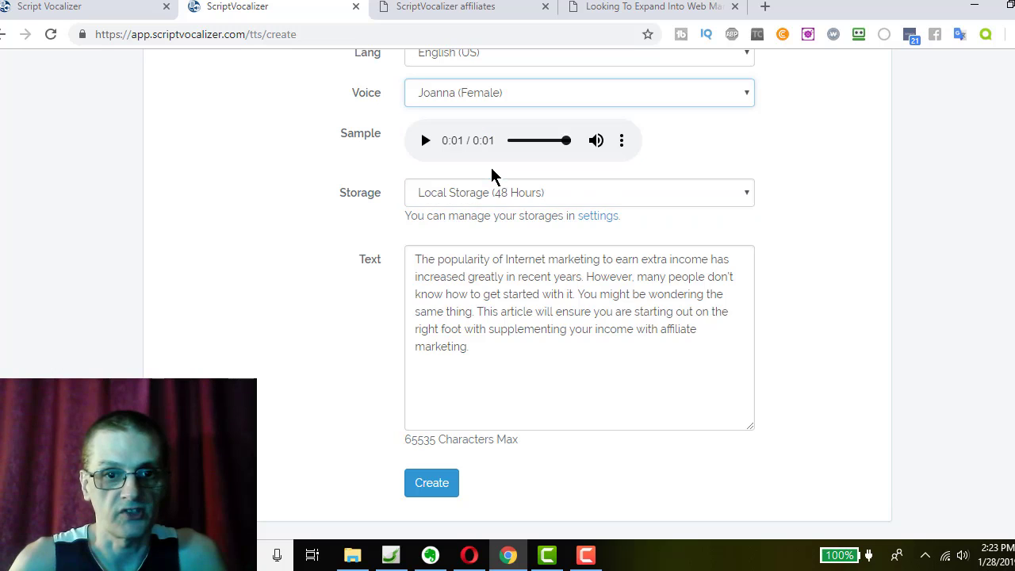
left_click(432, 143)
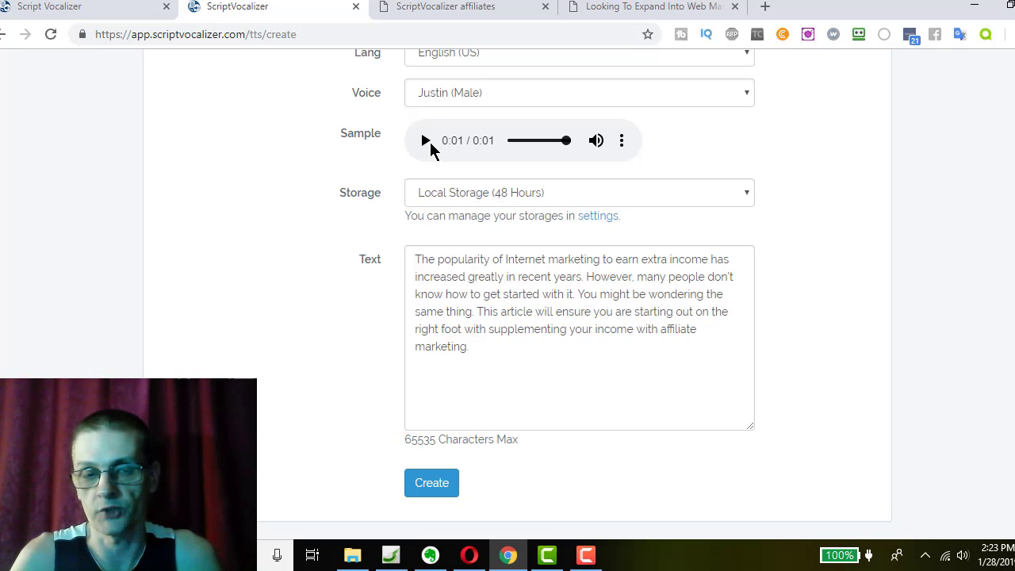
Step: Set the project's voice to Joey (Male) and play its audio sample
left_click(553, 98)
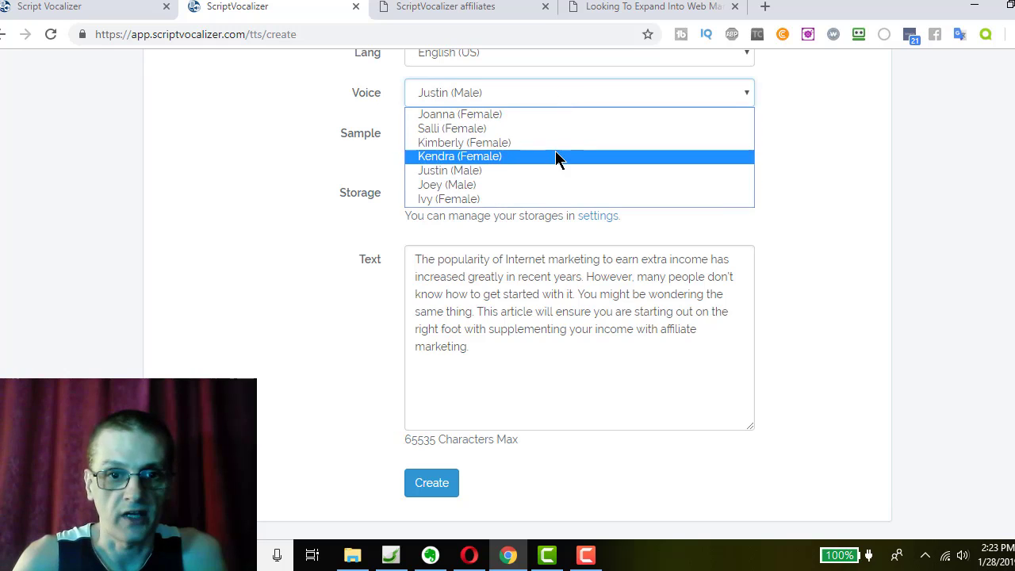
left_click(522, 184)
left_click(426, 141)
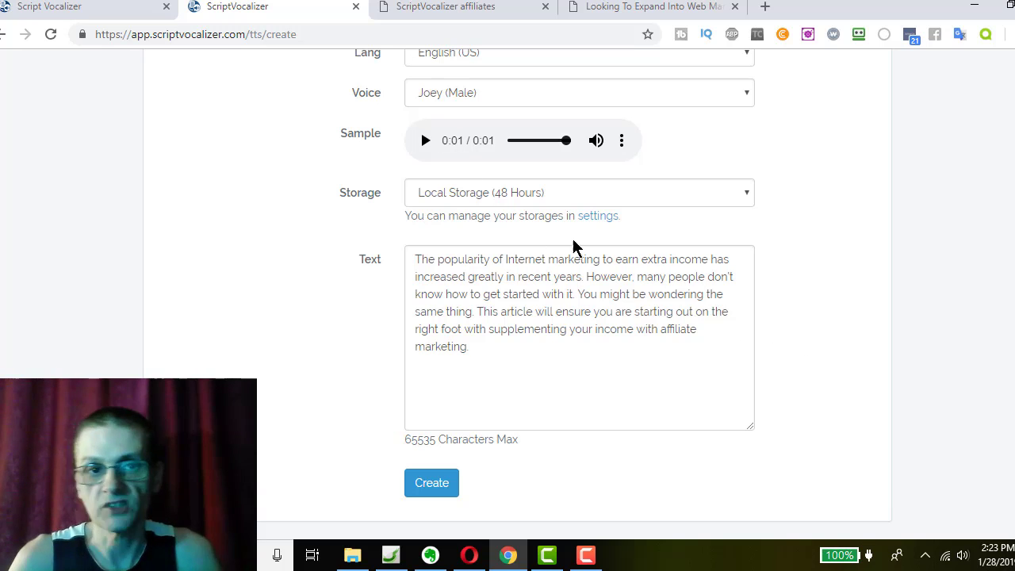
Step: Try to create the project, and delete the question mark after "Marketing" in the filename
left_click(450, 488)
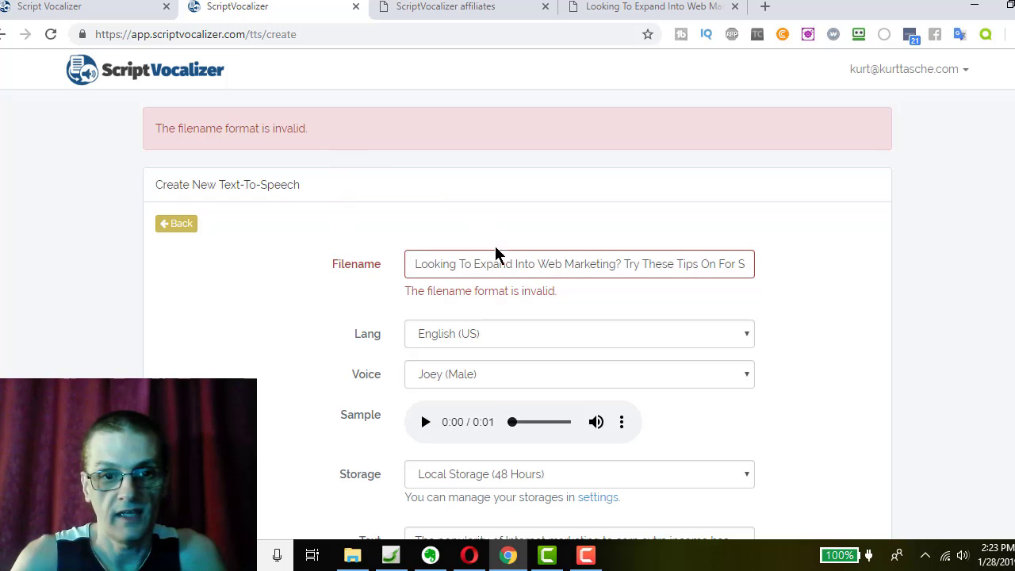
left_click_drag(484, 268, 957, 284)
left_click(551, 263)
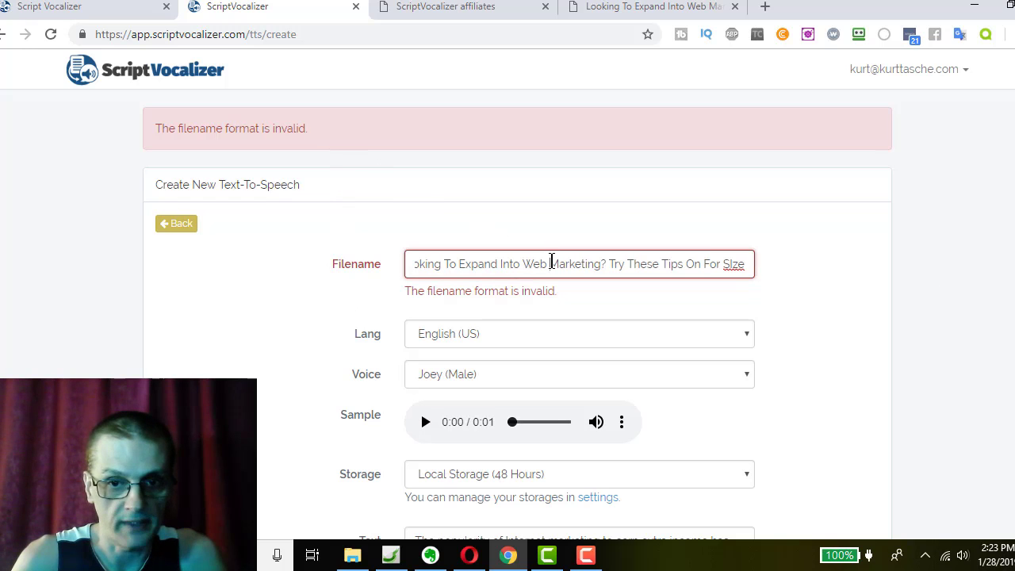
left_click(607, 263)
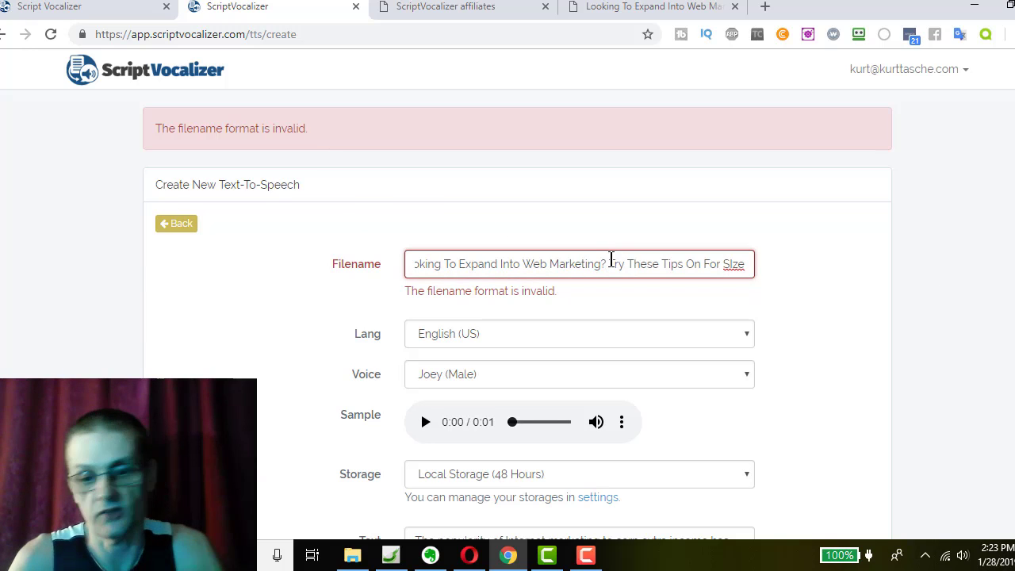
key("BackSpace")
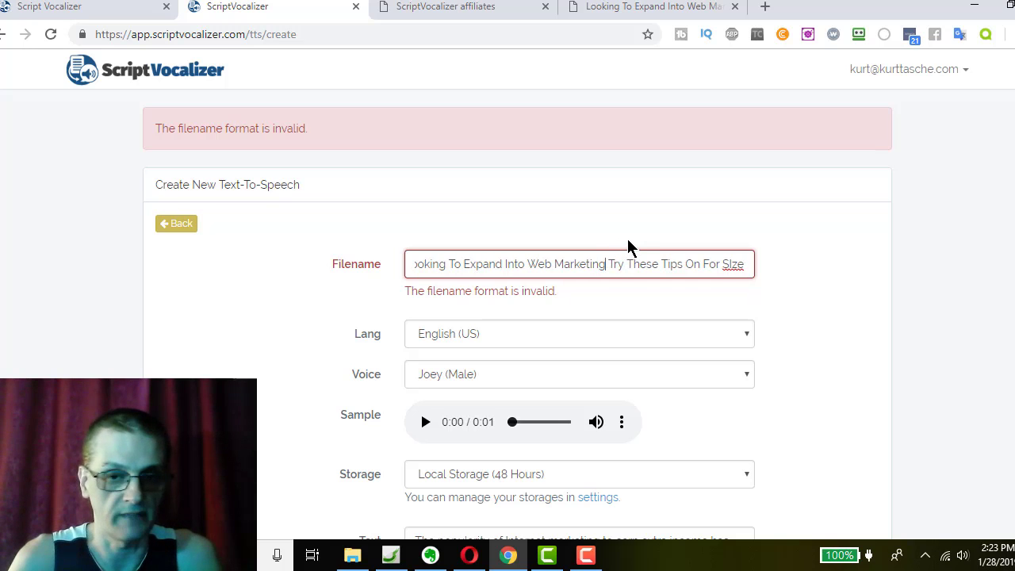
Step: Create the text-to-speech project with the corrected filename
scroll(797, 376, "down", 3)
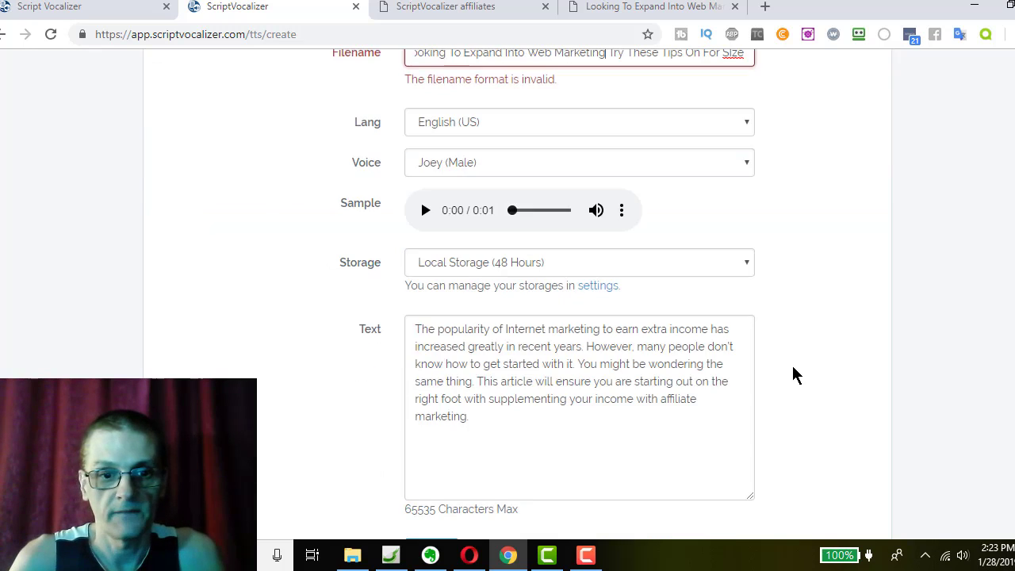
scroll(596, 317, "down", 1)
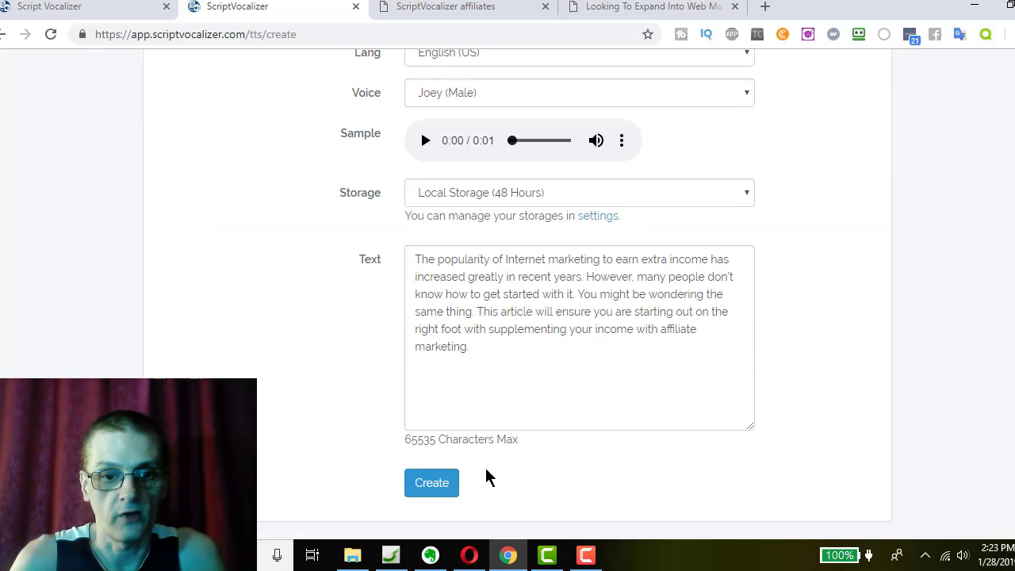
left_click(421, 486)
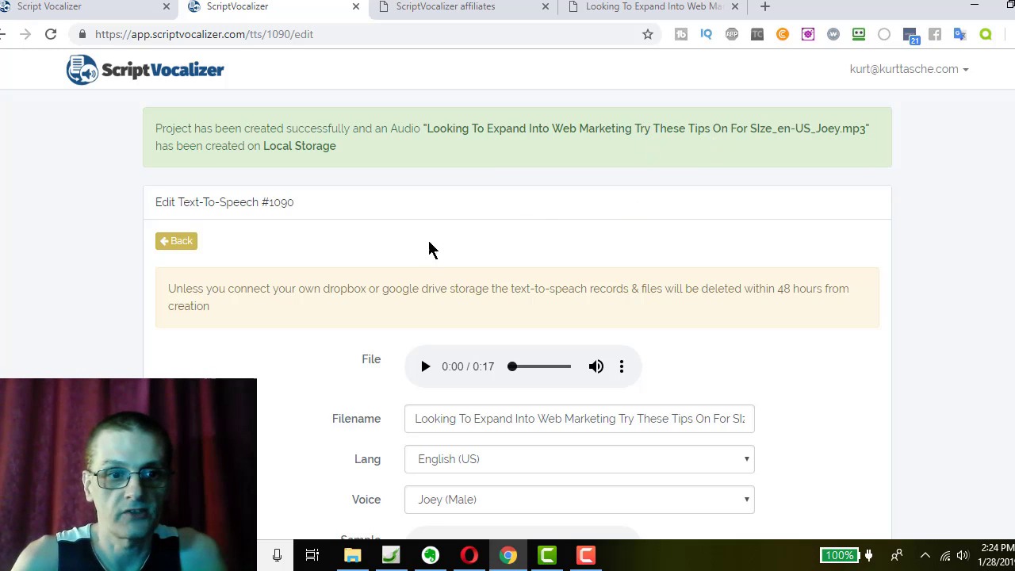
Step: Look over the created project's edit page and play the generated audio file
scroll(611, 255, "down", 3)
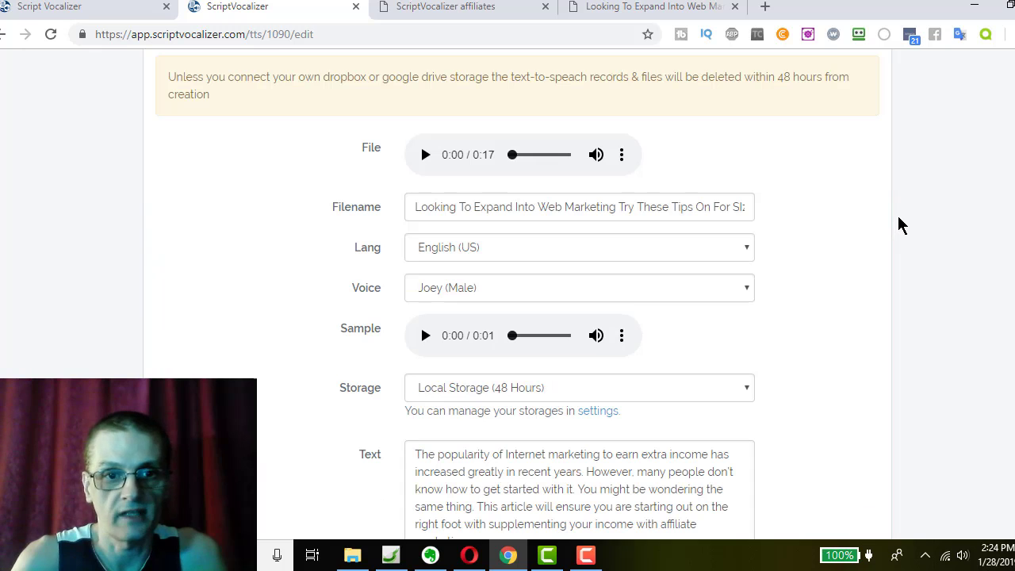
scroll(836, 202, "down", 3)
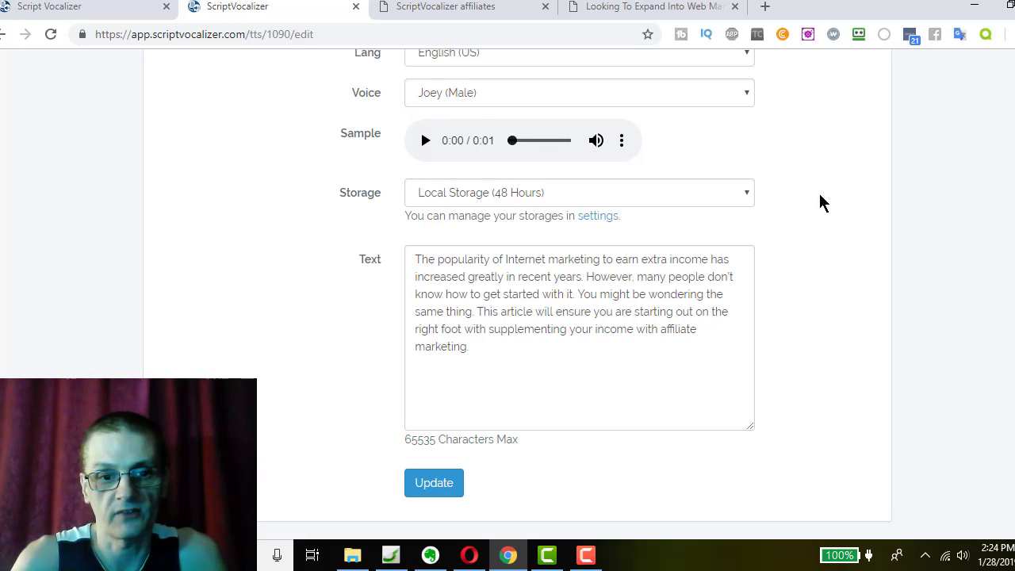
scroll(437, 132, "up", 3)
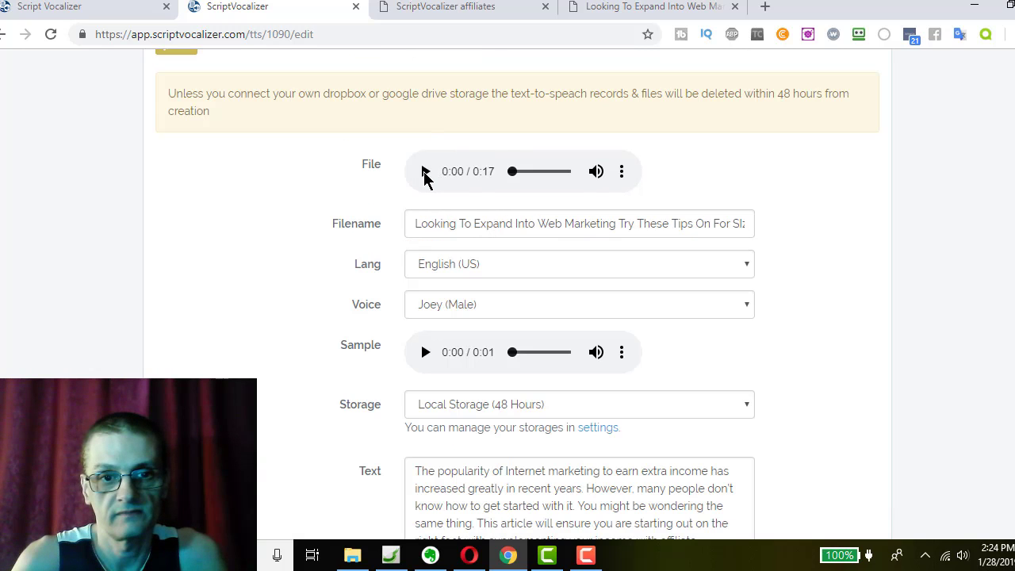
left_click(425, 172)
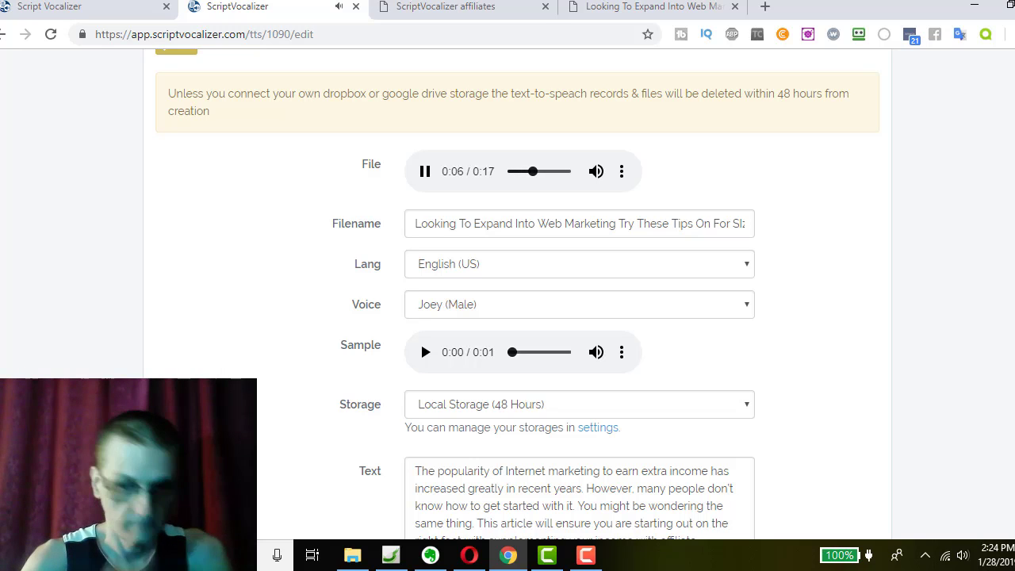
Step: Review the project's editable settings and text, and return to the list of text-to-speech projects
scroll(524, 317, "down", 3)
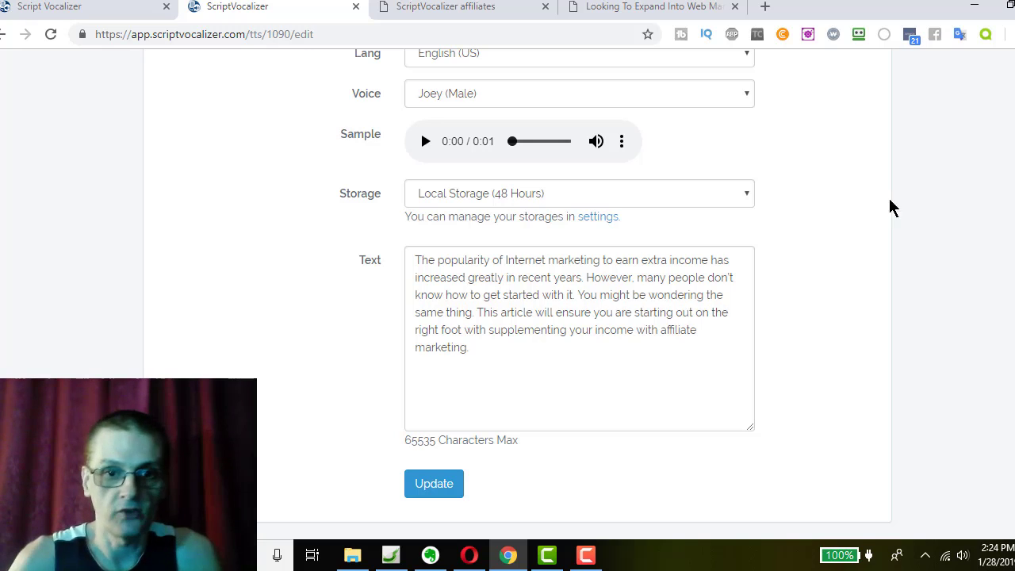
left_click(434, 484)
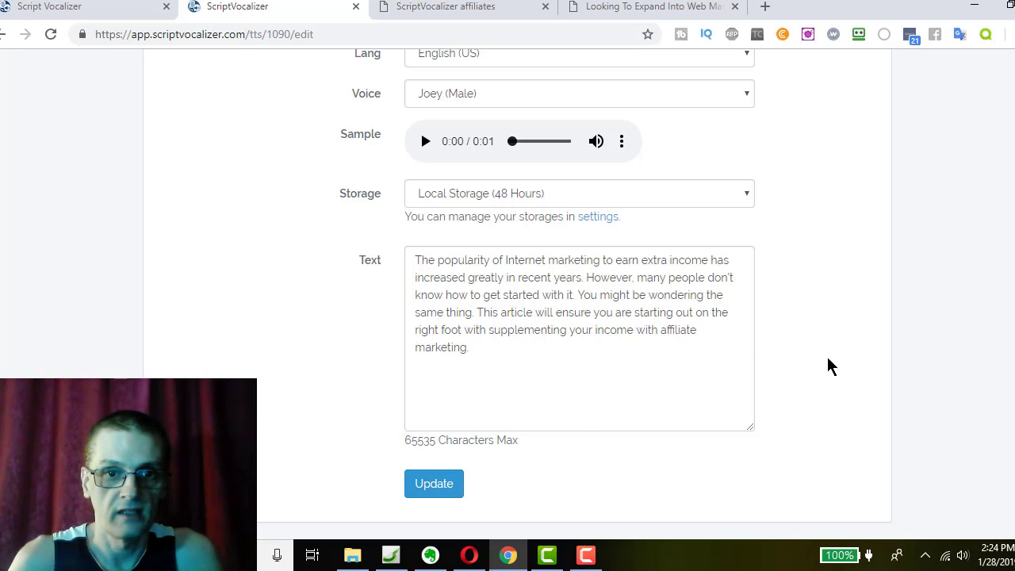
scroll(832, 349, "down", 3)
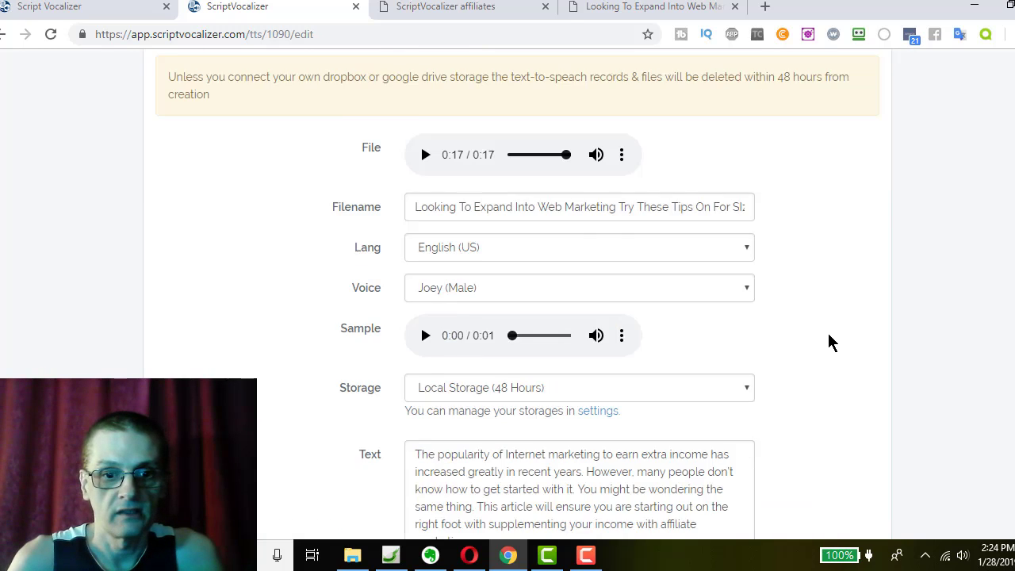
scroll(832, 343, "down", 3)
scroll(183, 103, "up", 3)
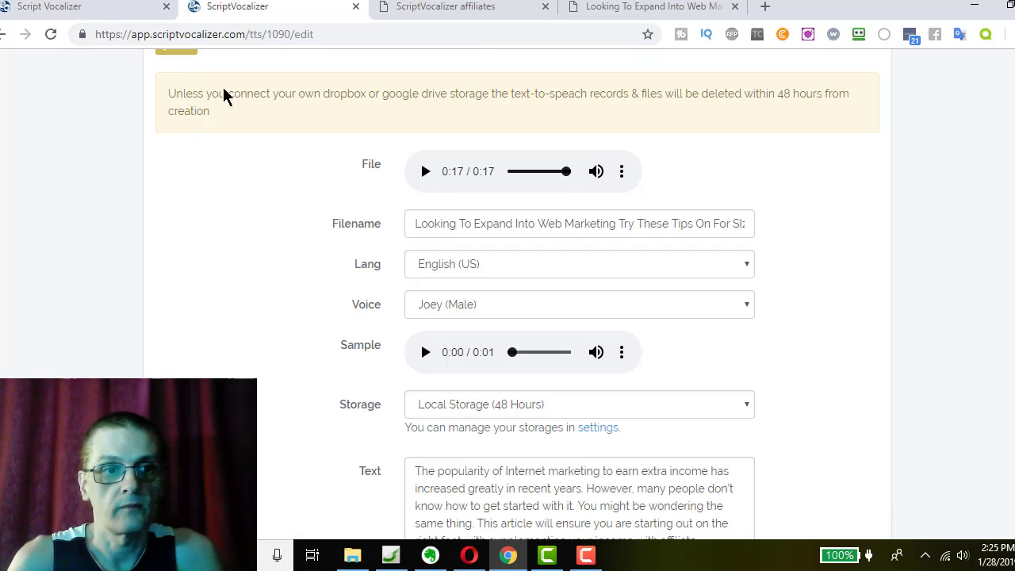
scroll(225, 95, "up", 3)
left_click(188, 75)
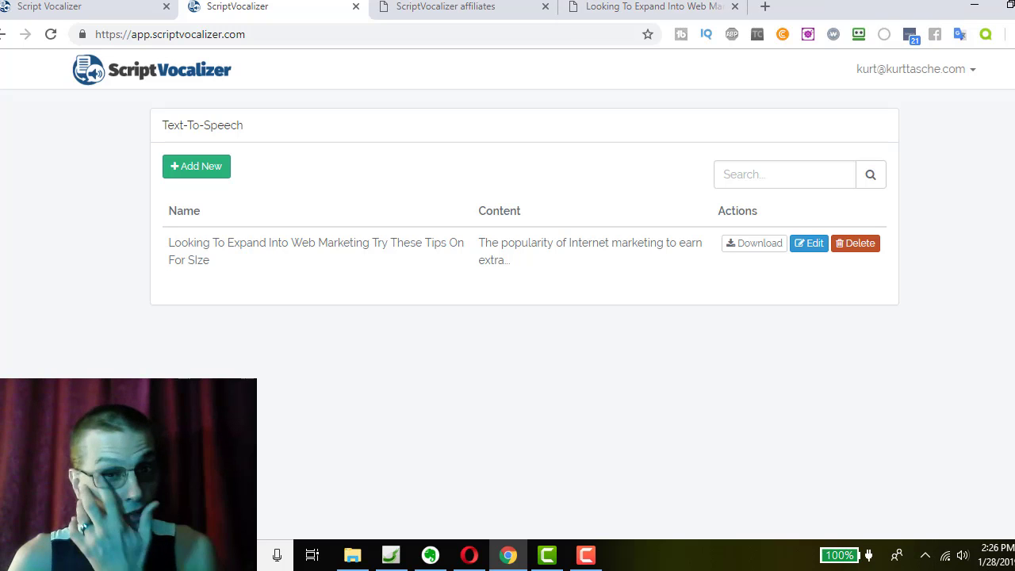
Step: Open the ScriptVocalizer affiliates page
left_click(414, 11)
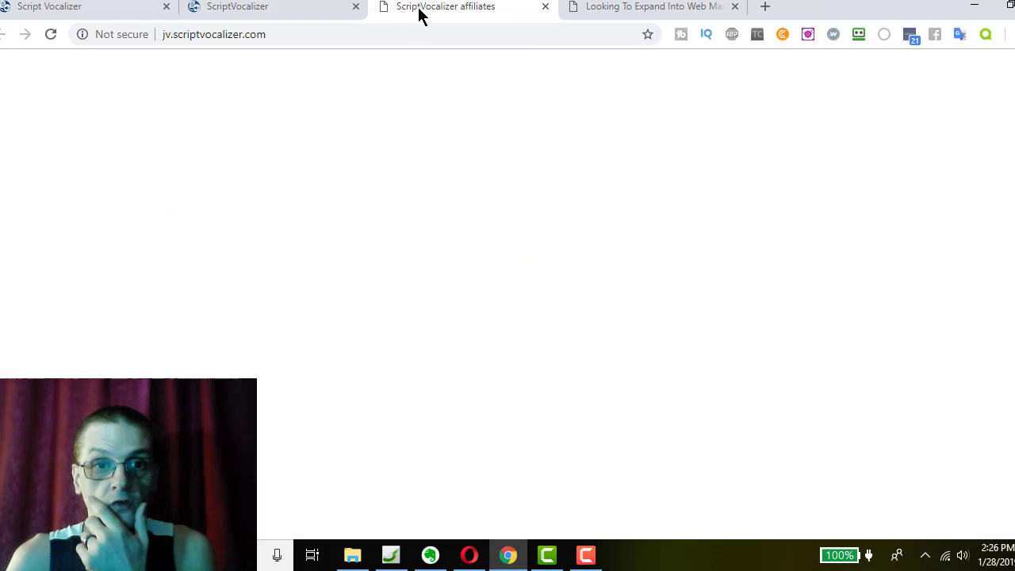